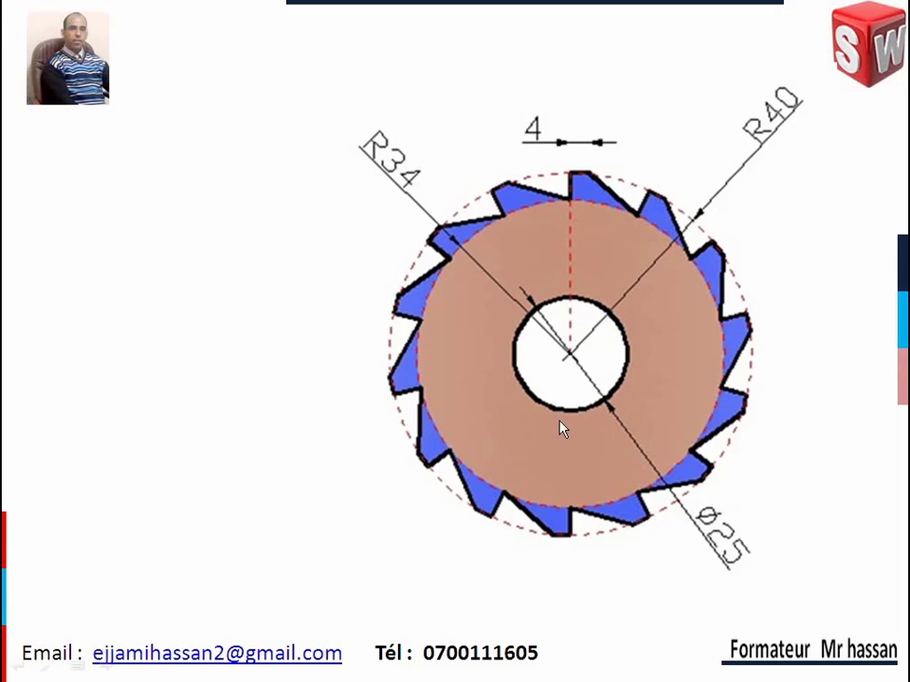
Step: End the PowerPoint slideshow of the toothed disc drawing to return to SolidWorks
{"action": "key", "text": "Escape"}
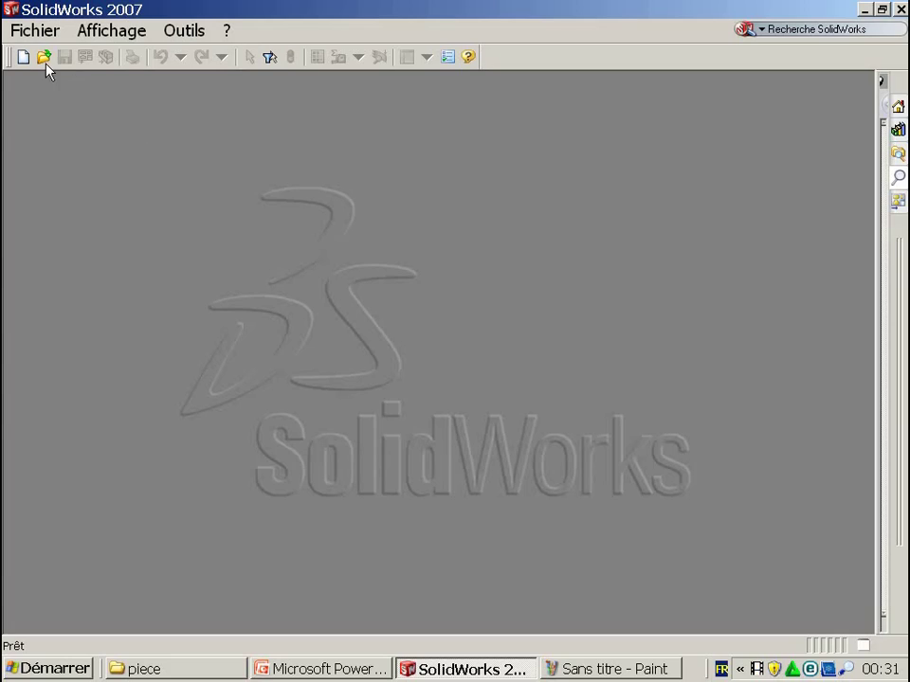
Step: Create a new part document
{"action": "left_click", "coordinate": [38, 40]}
{"action": "left_click", "coordinate": [43, 55]}
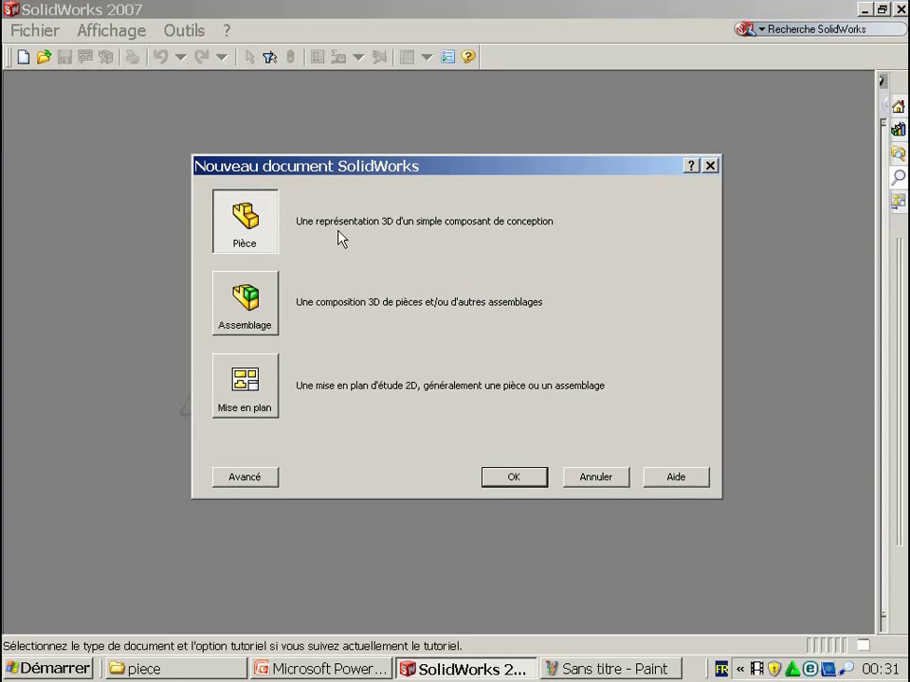
{"action": "left_click", "coordinate": [511, 477]}
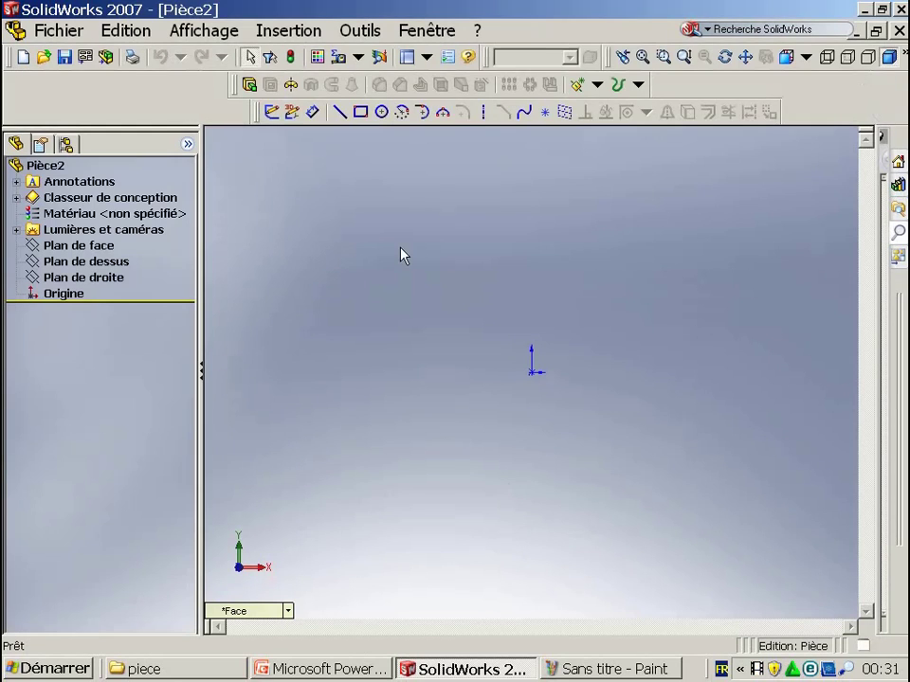
Step: Sketch a circle of diameter 80 centred on the origin on the Front Plane
{"action": "left_click", "coordinate": [381, 113]}
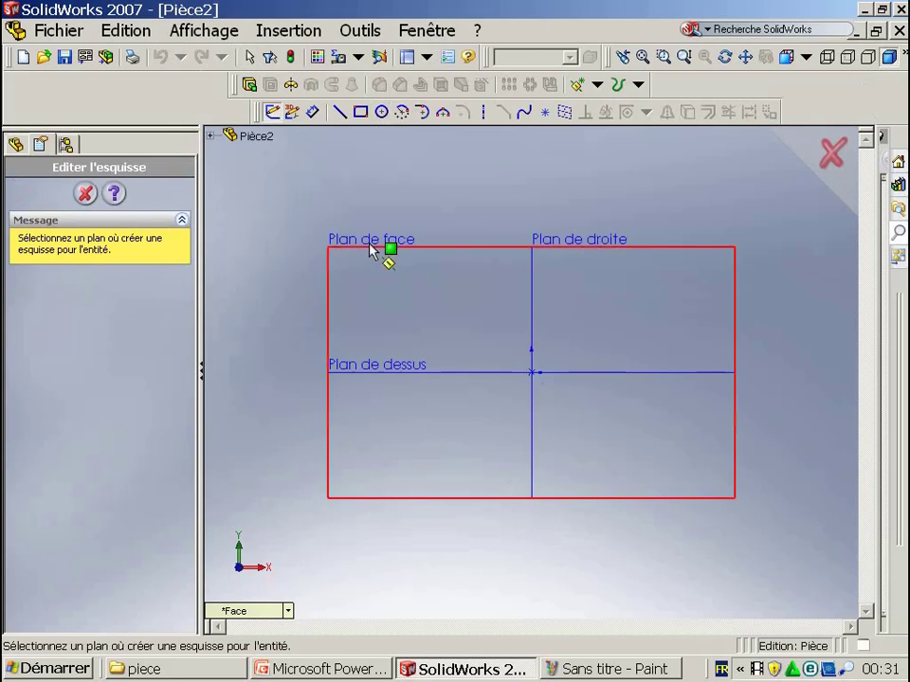
{"action": "left_click", "coordinate": [372, 247]}
{"action": "left_click", "coordinate": [532, 372]}
{"action": "left_click", "coordinate": [516, 214]}
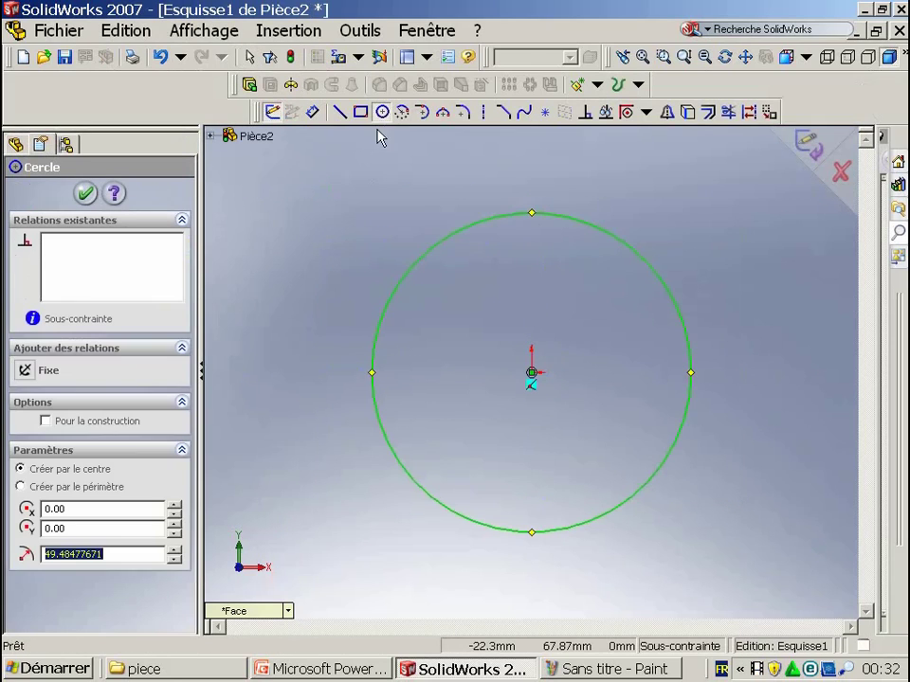
{"action": "left_click", "coordinate": [314, 113]}
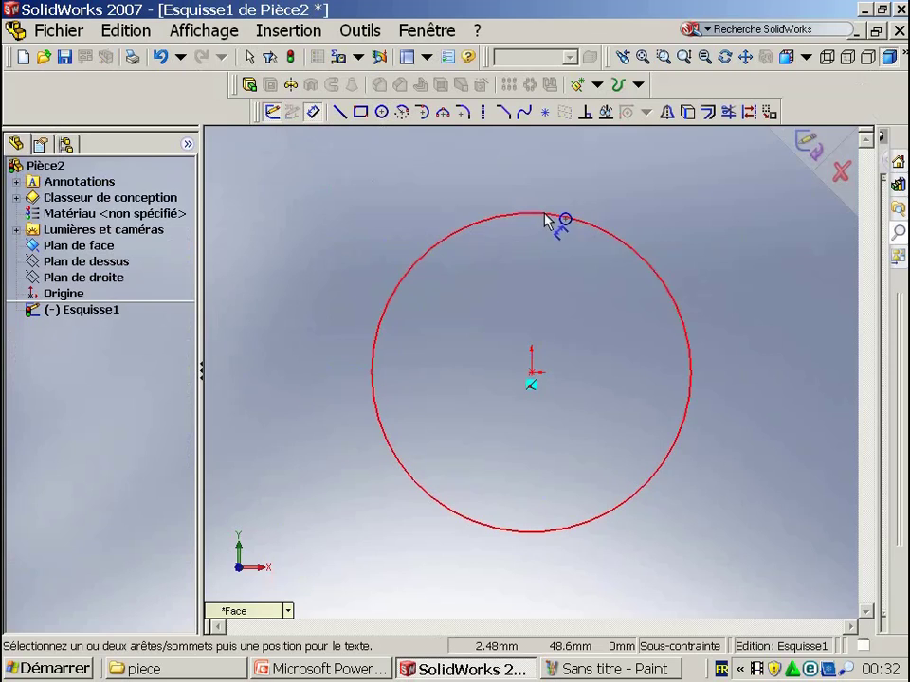
{"action": "left_click", "coordinate": [548, 216]}
{"action": "left_click", "coordinate": [606, 192]}
{"action": "type", "text": "8"}
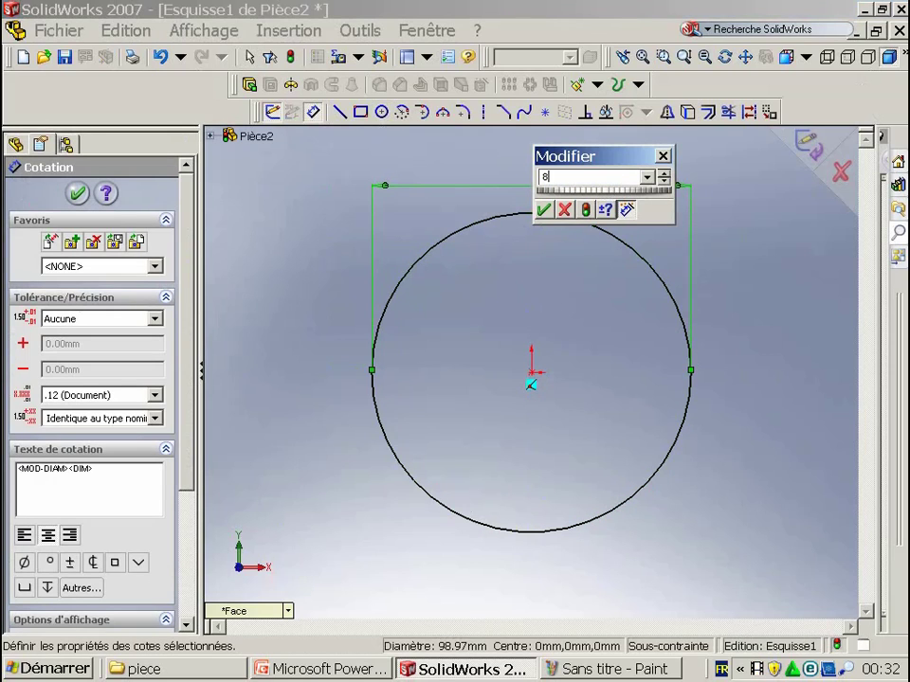
{"action": "type", "text": "0"}
{"action": "key", "text": "Return"}
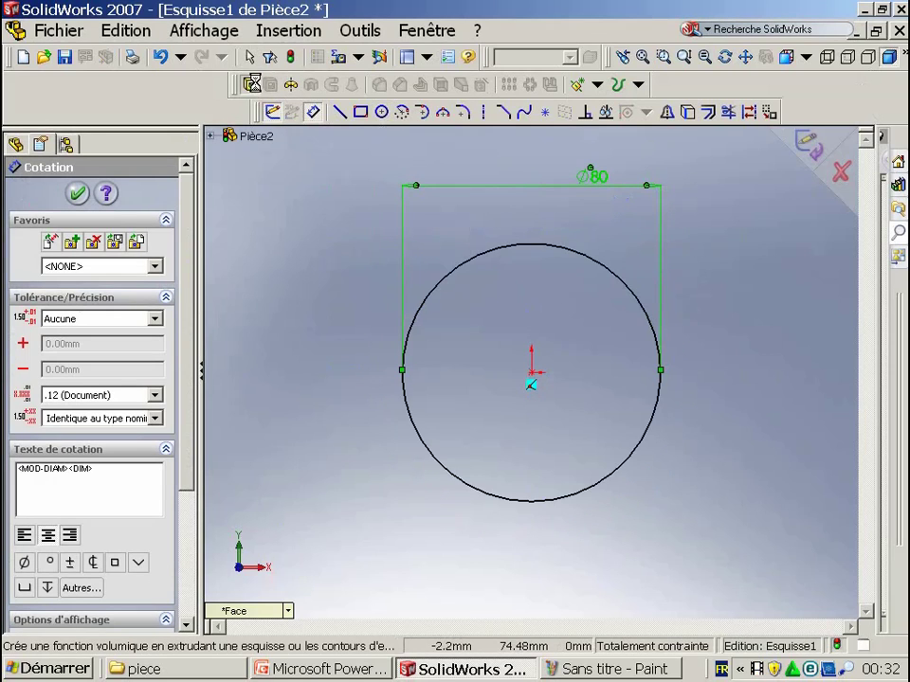
Step: Extrude the circle 10 mm into a solid disc
{"action": "left_click", "coordinate": [250, 84]}
{"action": "type", "text": "10.00mm"}
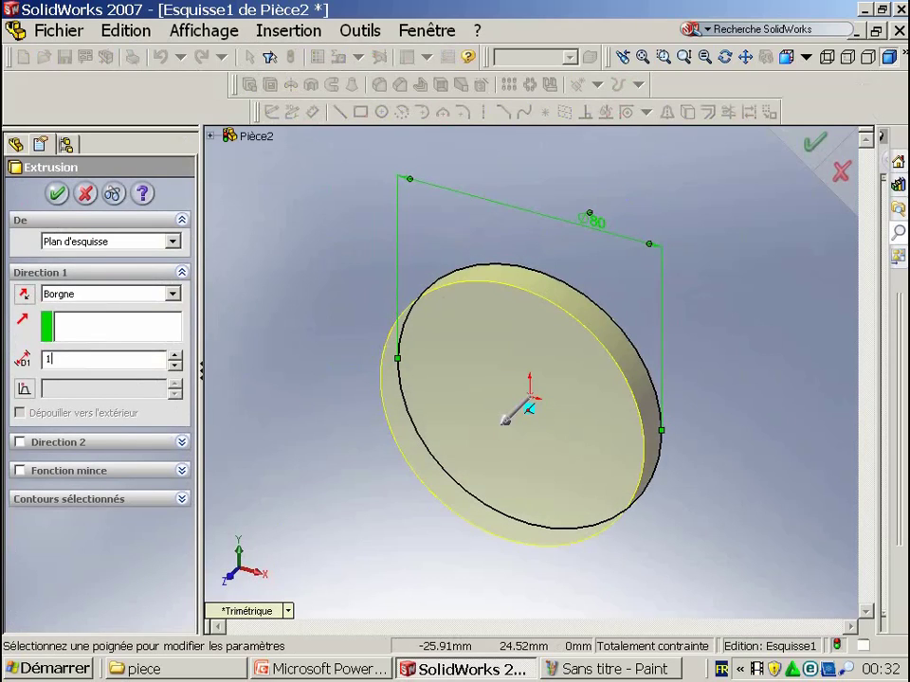
{"action": "left_click", "coordinate": [57, 194]}
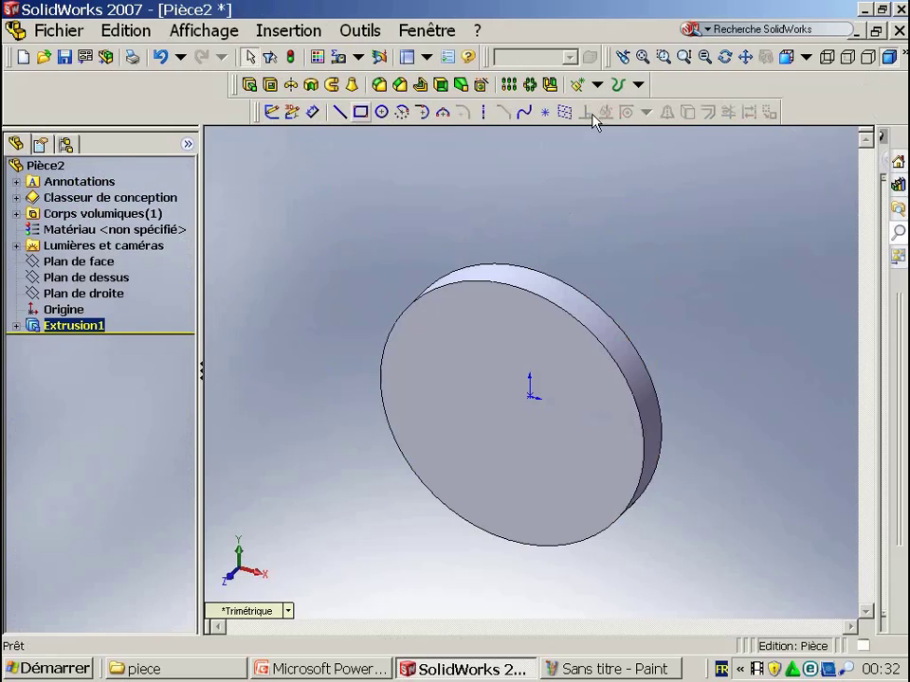
Step: Start a sketch on the disc's front face, viewed normal to it
{"action": "left_click", "coordinate": [484, 312]}
{"action": "left_click", "coordinate": [806, 57]}
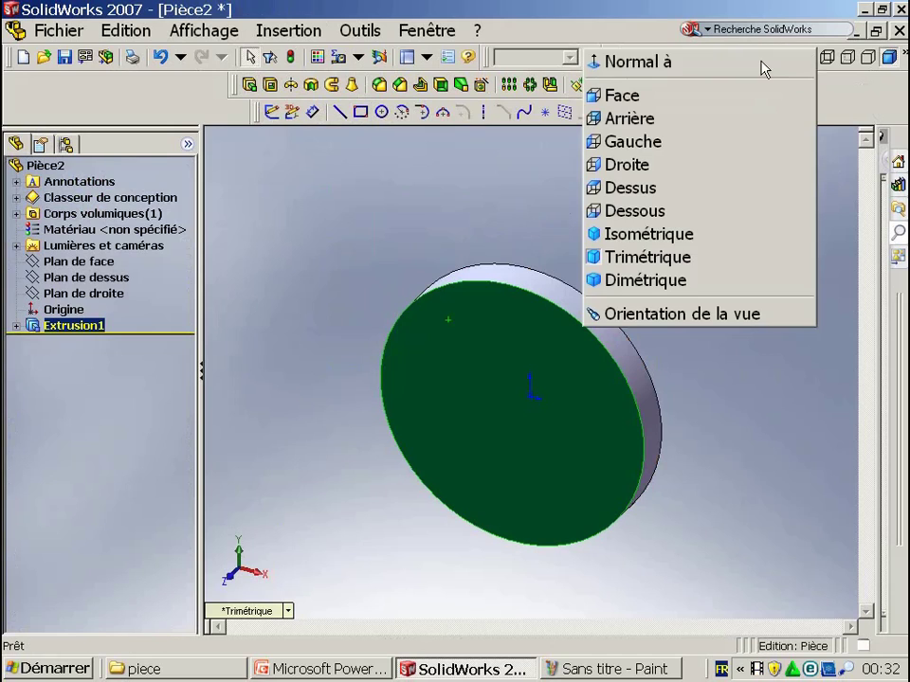
{"action": "left_click", "coordinate": [756, 60]}
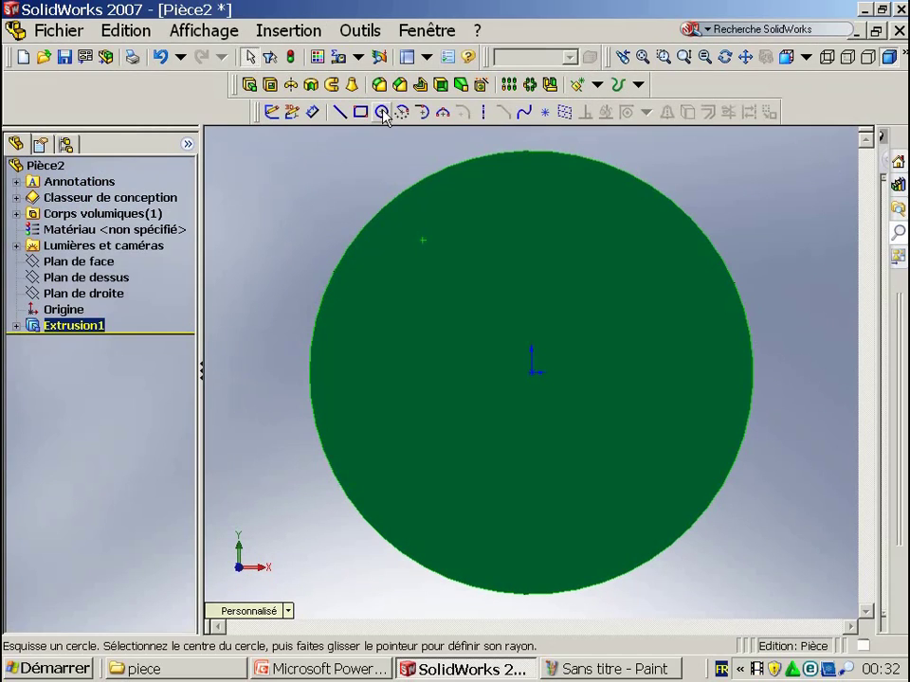
{"action": "left_click", "coordinate": [383, 112]}
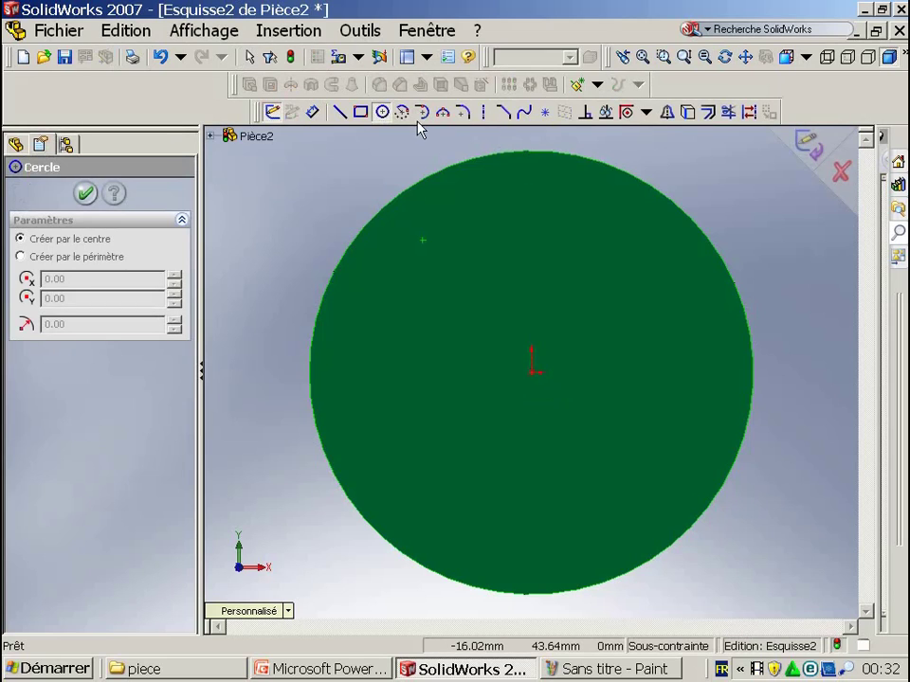
Step: Draw a vertical construction line from the origin up to the rim
{"action": "left_click", "coordinate": [484, 112]}
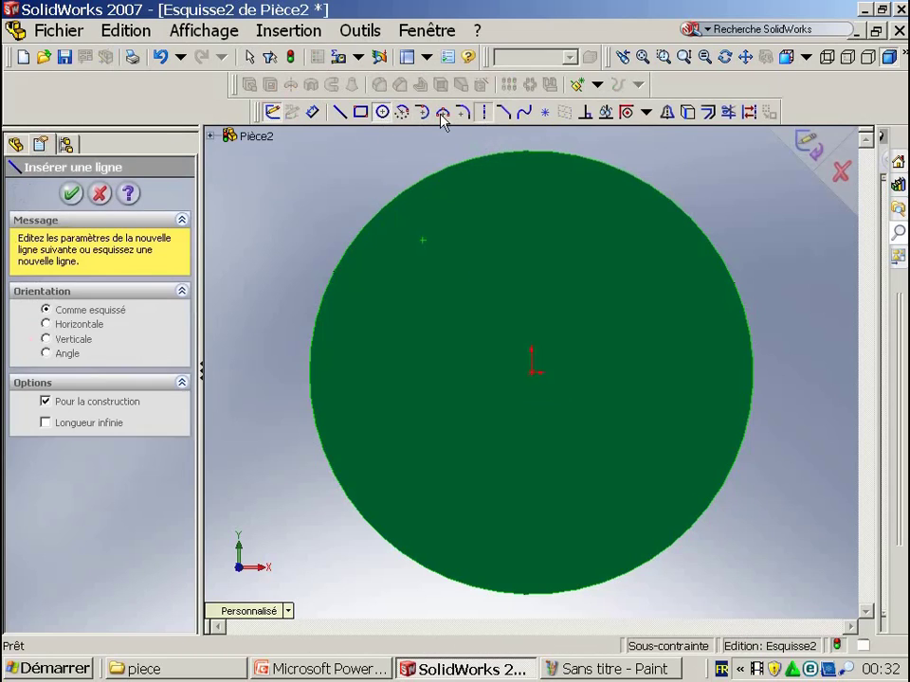
{"action": "left_click", "coordinate": [533, 375]}
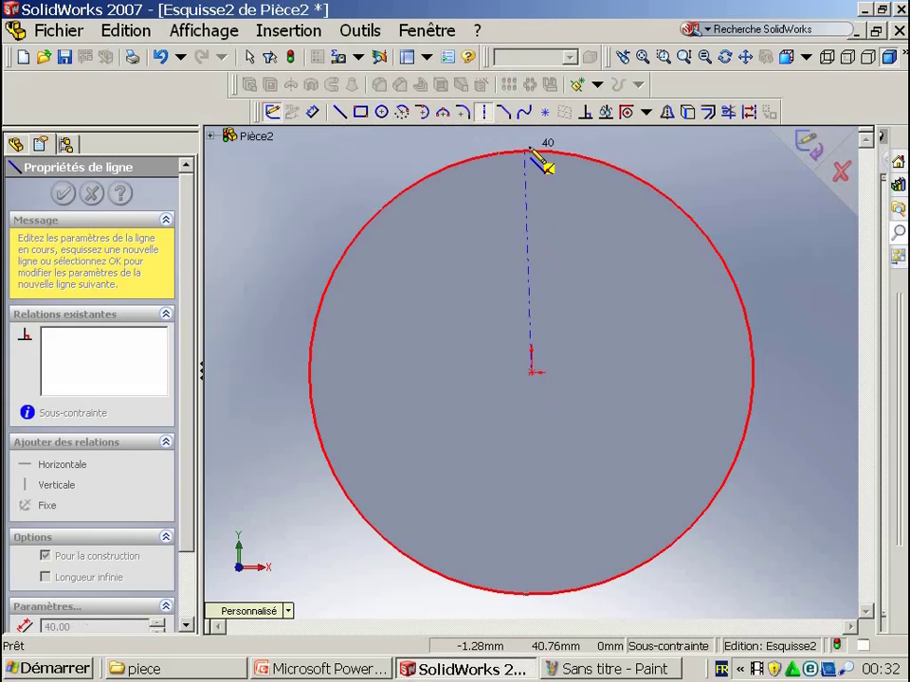
{"action": "left_click", "coordinate": [530, 151]}
{"action": "key", "text": "Escape"}
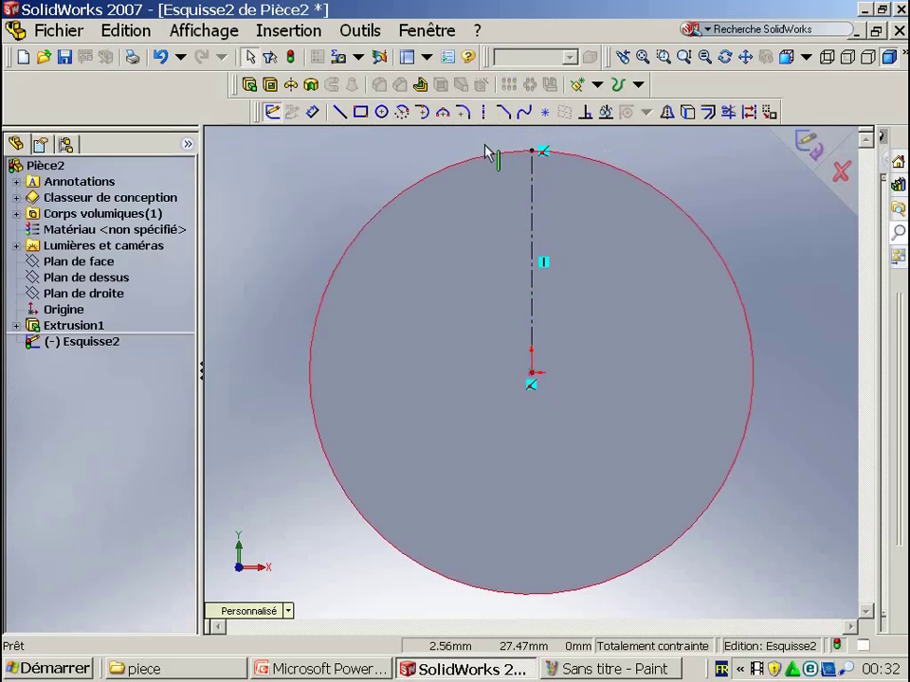
{"action": "left_click", "coordinate": [340, 112]}
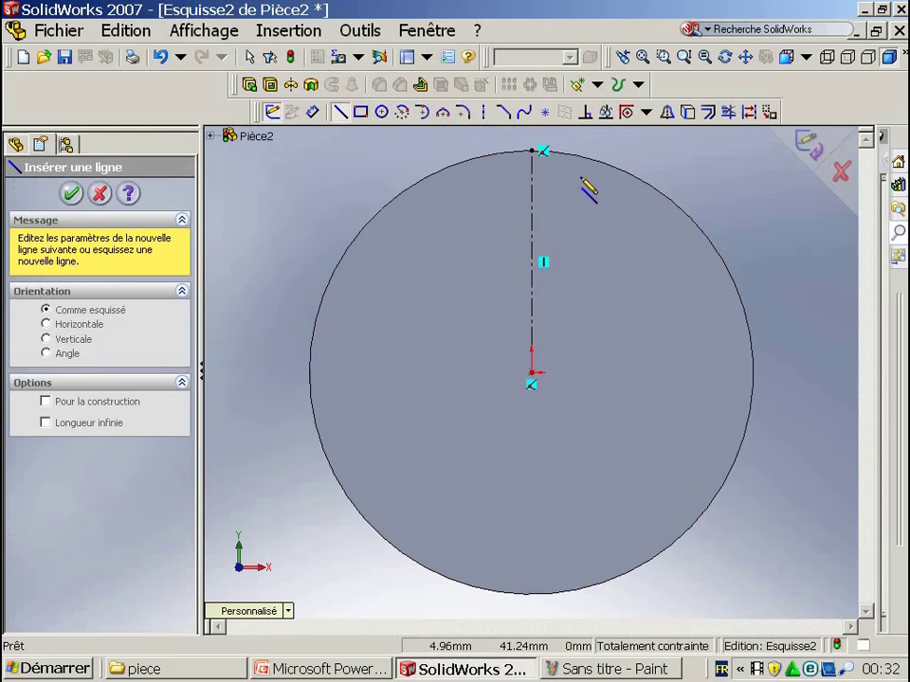
Step: Draw a triangular tooth outline at the rim with a horizontal top edge
{"action": "left_click", "coordinate": [559, 146]}
{"action": "left_click", "coordinate": [602, 227]}
{"action": "left_click", "coordinate": [669, 150]}
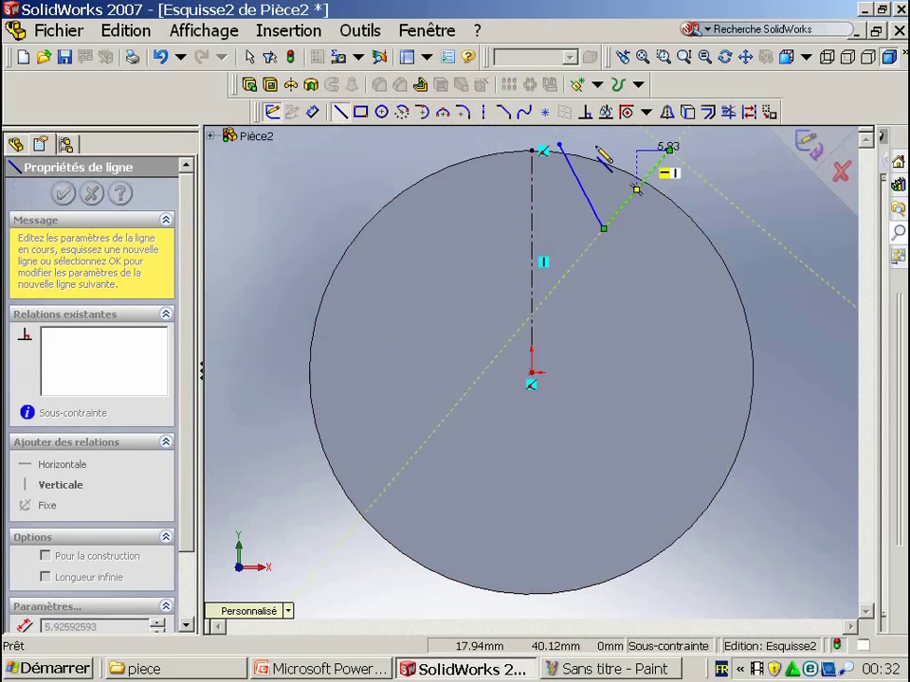
{"action": "left_click", "coordinate": [560, 146]}
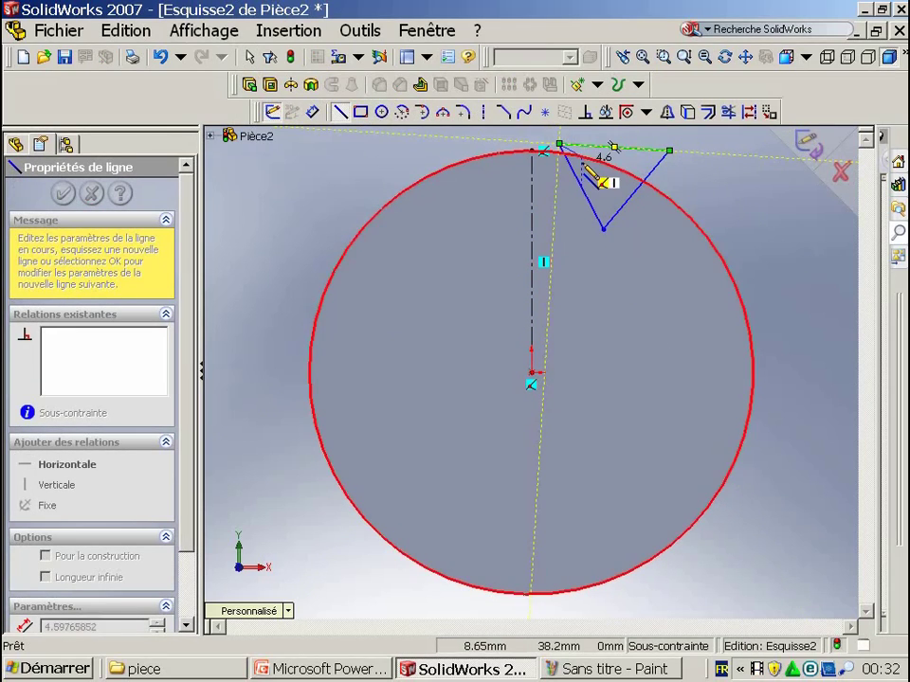
{"action": "key", "text": "Escape"}
{"action": "left_click", "coordinate": [629, 149]}
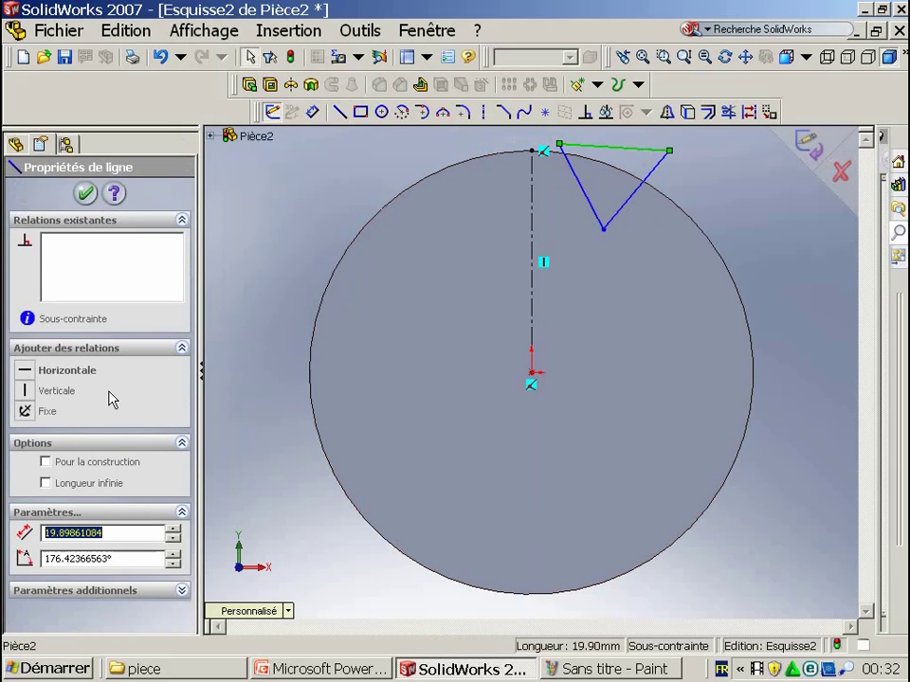
{"action": "left_click", "coordinate": [32, 377]}
{"action": "left_click", "coordinate": [429, 202]}
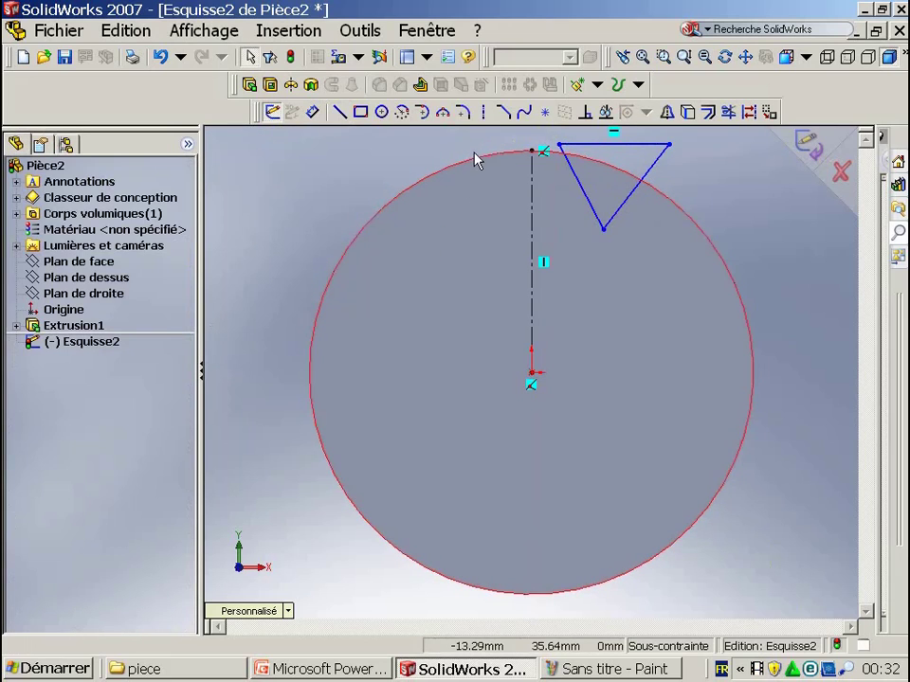
Step: Dimension the triangle's top corner 4 mm from the centreline's top endpoint
{"action": "left_click", "coordinate": [312, 112]}
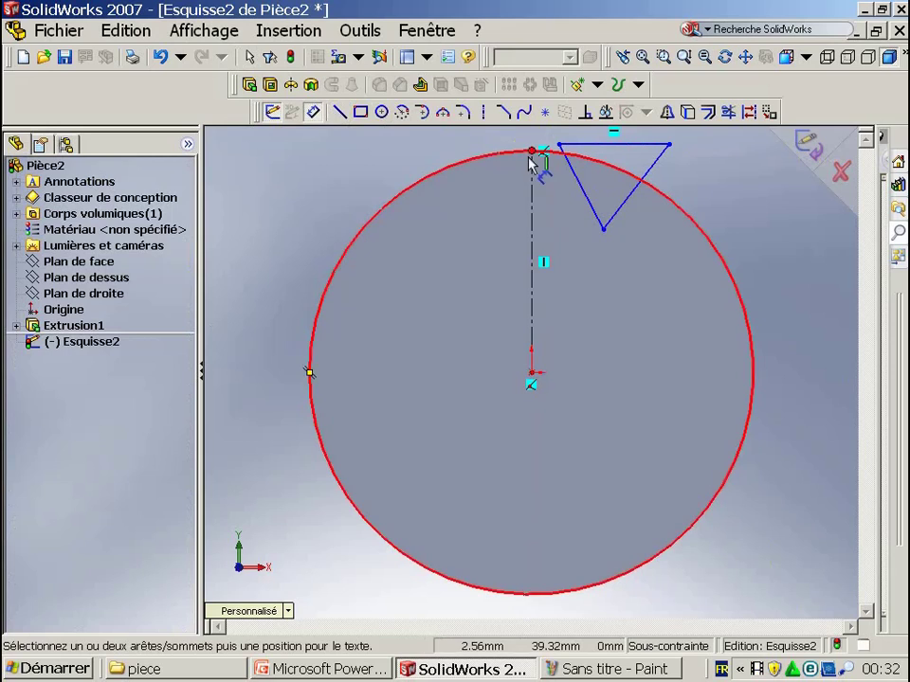
{"action": "left_click", "coordinate": [532, 151]}
{"action": "left_click", "coordinate": [559, 144]}
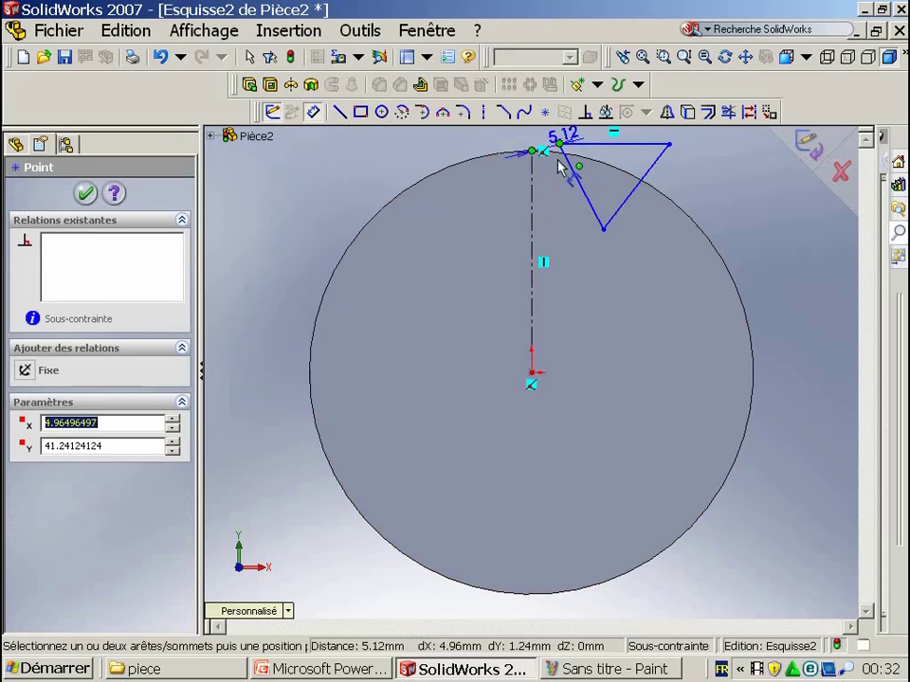
{"action": "left_click", "coordinate": [543, 224]}
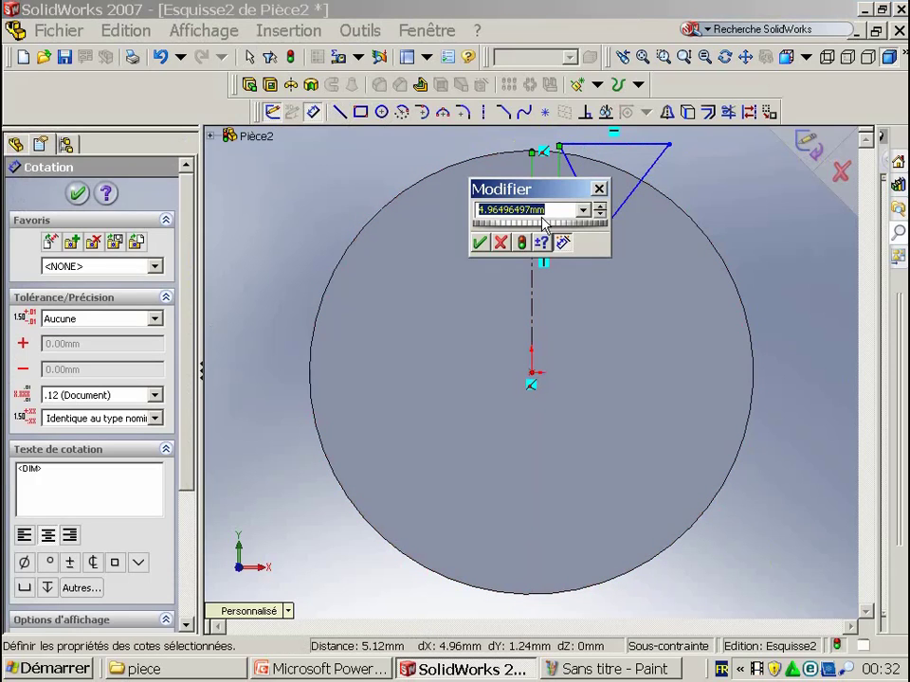
{"action": "type", "text": "4"}
{"action": "key", "text": "Return"}
{"action": "key", "text": "Escape"}
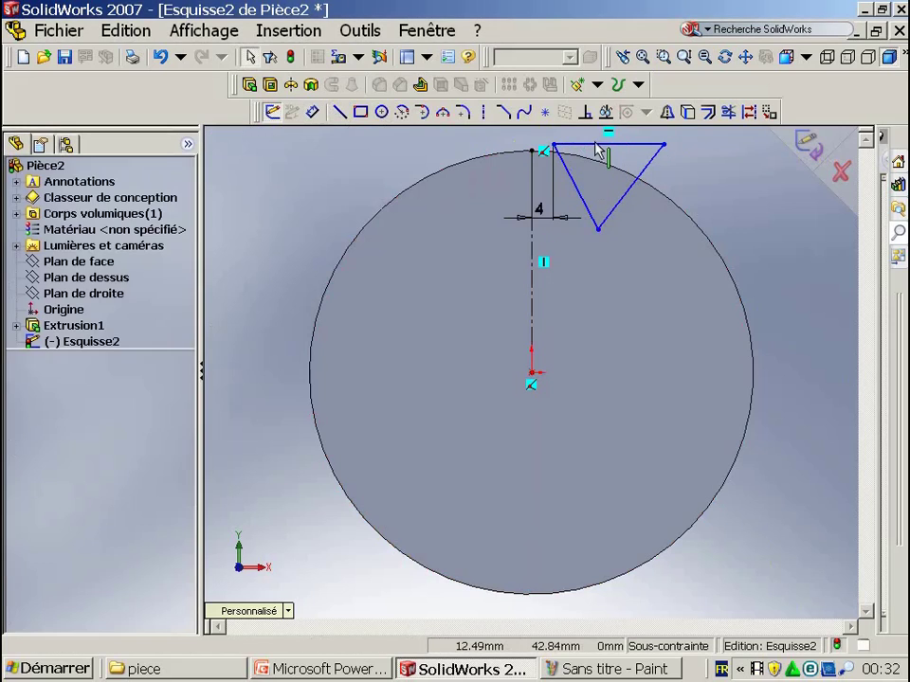
Step: Make the triangle's top edge tangent to the disc's circle
{"action": "left_click", "coordinate": [596, 144]}
{"action": "left_click", "coordinate": [590, 160], "text": "ctrl"}
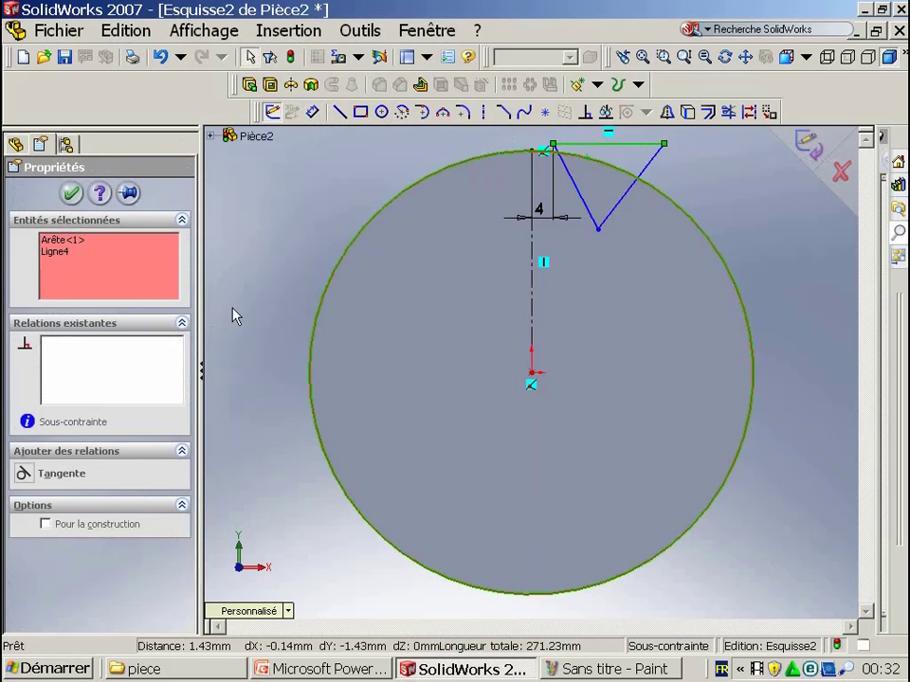
{"action": "left_click", "coordinate": [24, 473]}
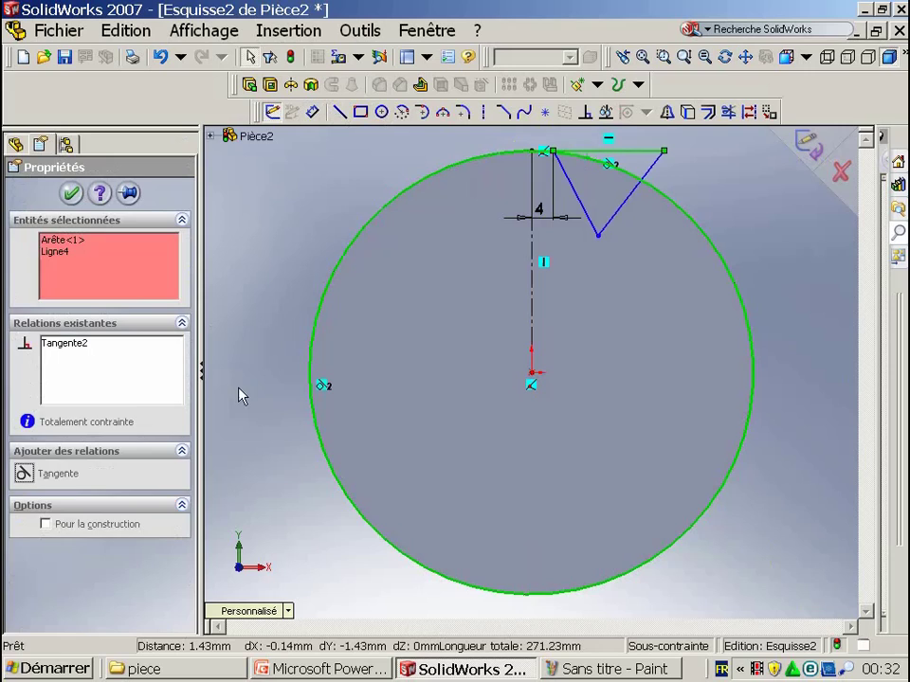
{"action": "left_click", "coordinate": [266, 246]}
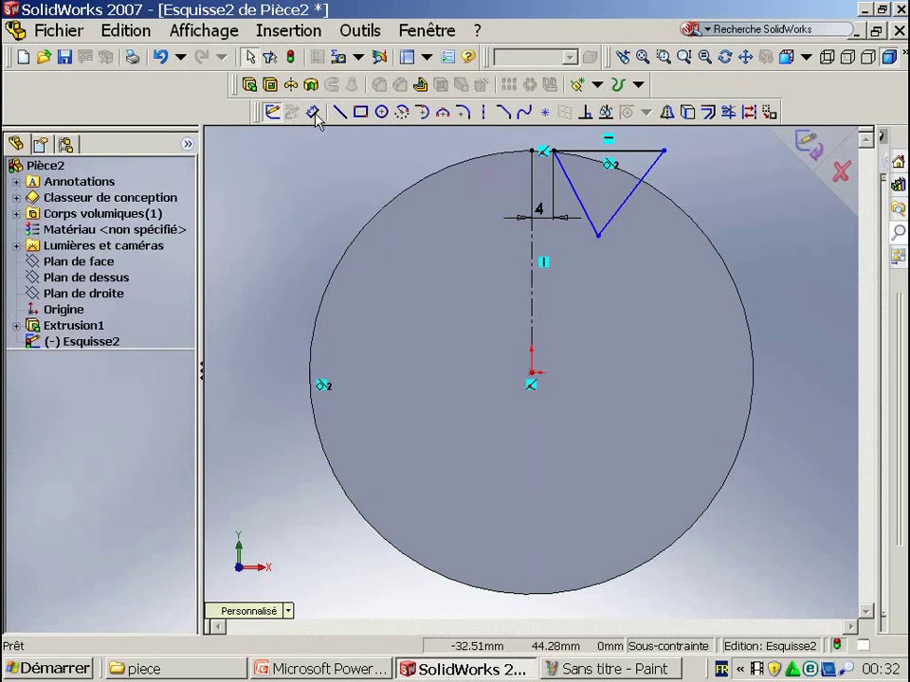
Step: Dimension the triangle's lower corner 34 mm from the disc centre, then select Ligne3 and the origin
{"action": "left_click", "coordinate": [313, 112]}
{"action": "left_click", "coordinate": [532, 373]}
{"action": "left_click", "coordinate": [597, 235]}
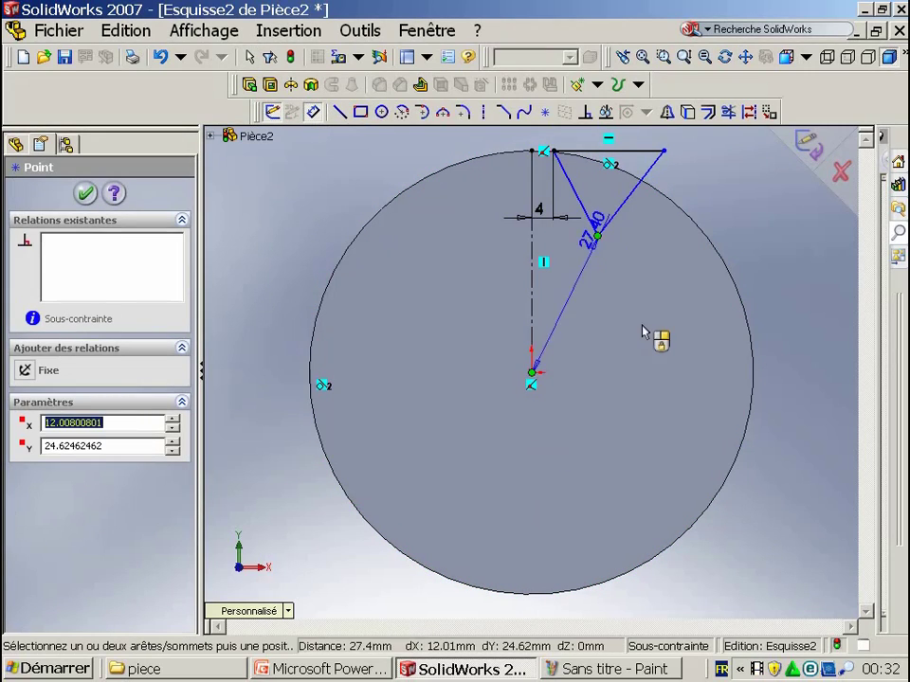
{"action": "left_click", "coordinate": [578, 322]}
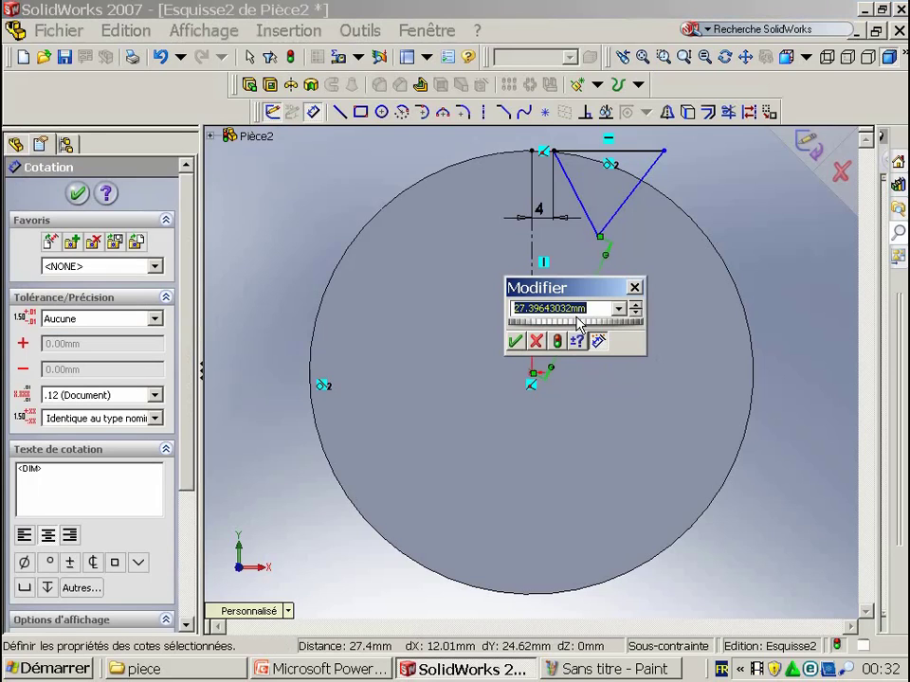
{"action": "type", "text": "34"}
{"action": "key", "text": "Return"}
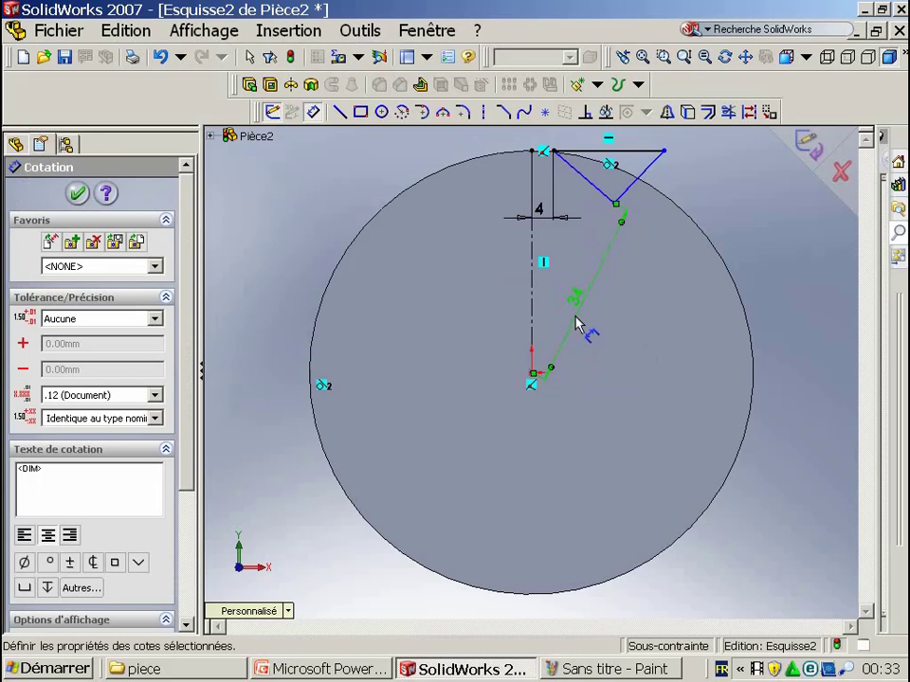
{"action": "key", "text": "Escape"}
{"action": "left_click", "coordinate": [629, 189]}
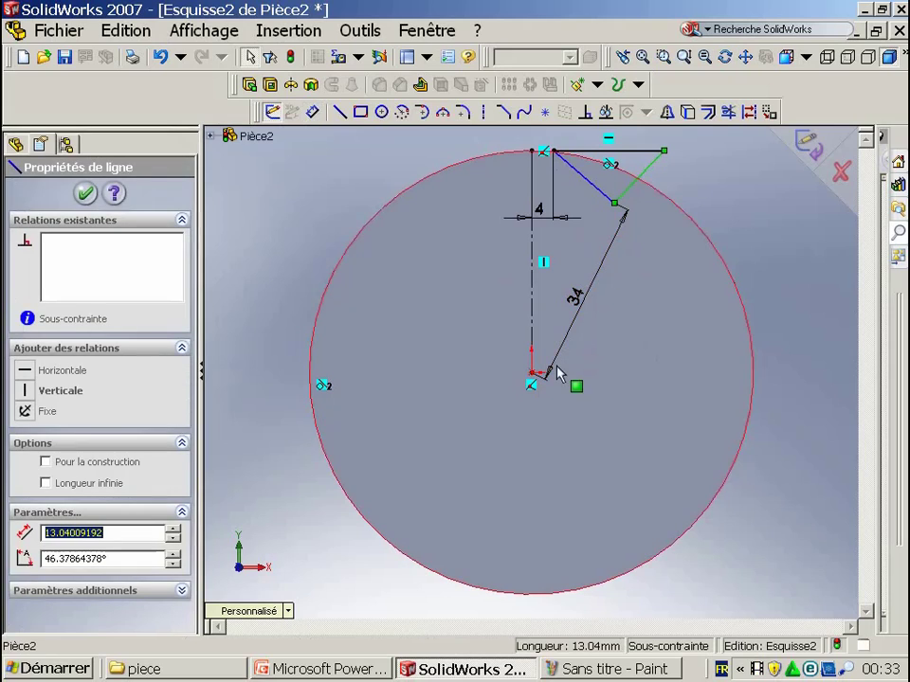
{"action": "left_click", "coordinate": [531, 374], "text": "ctrl"}
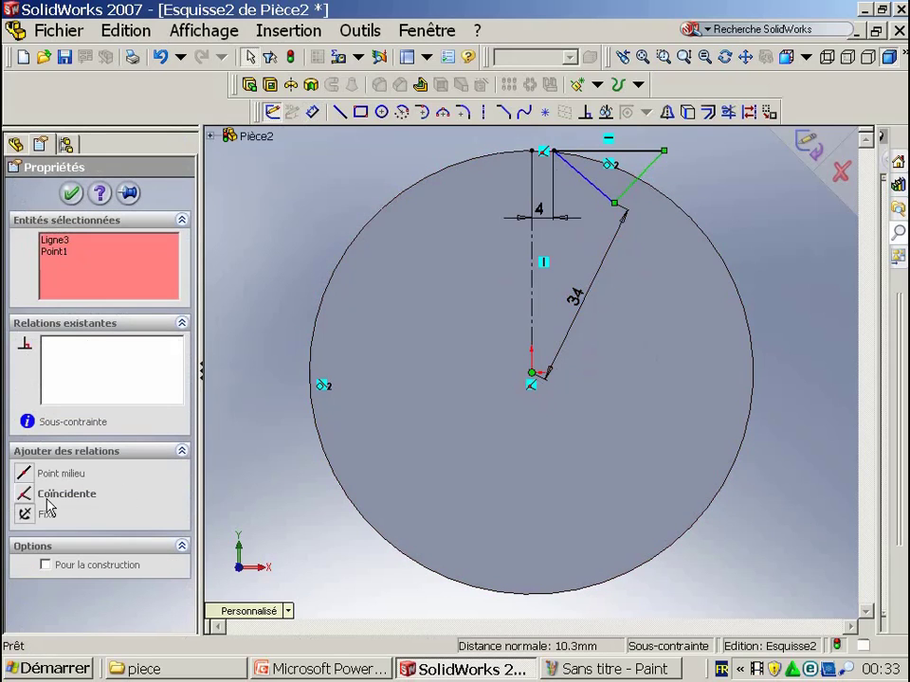
Step: Make the edge coincident with the origin and dimension its angle to the centreline as 360/14 (25.71°)
{"action": "left_click", "coordinate": [47, 502]}
{"action": "left_click", "coordinate": [227, 481]}
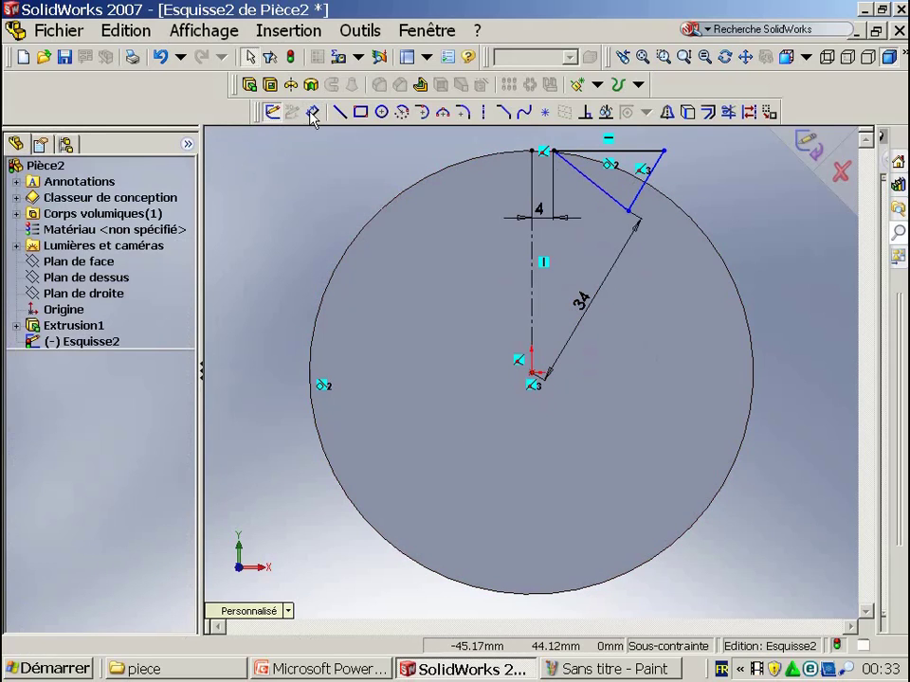
{"action": "left_click", "coordinate": [313, 116]}
{"action": "left_click", "coordinate": [637, 197]}
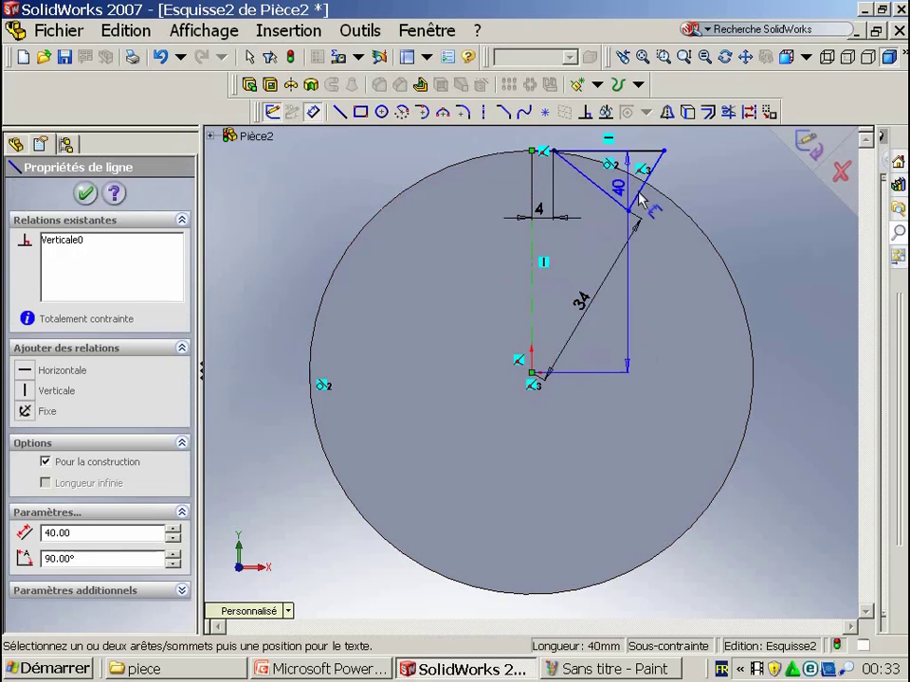
{"action": "left_click", "coordinate": [638, 197]}
{"action": "scroll", "coordinate": [607, 168], "scroll_direction": "up", "scroll_amount": 3}
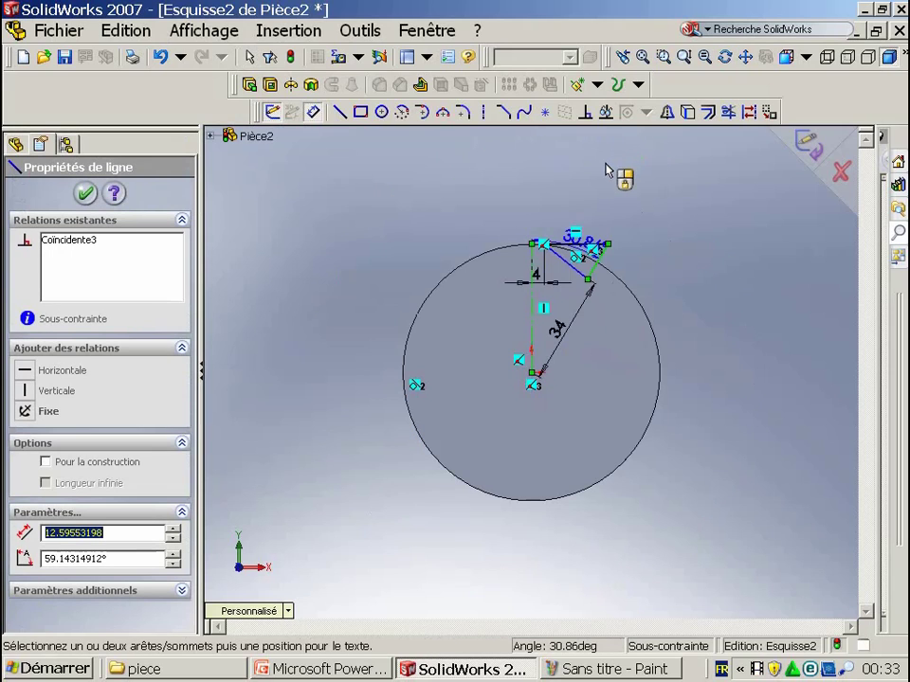
{"action": "left_click", "coordinate": [605, 180]}
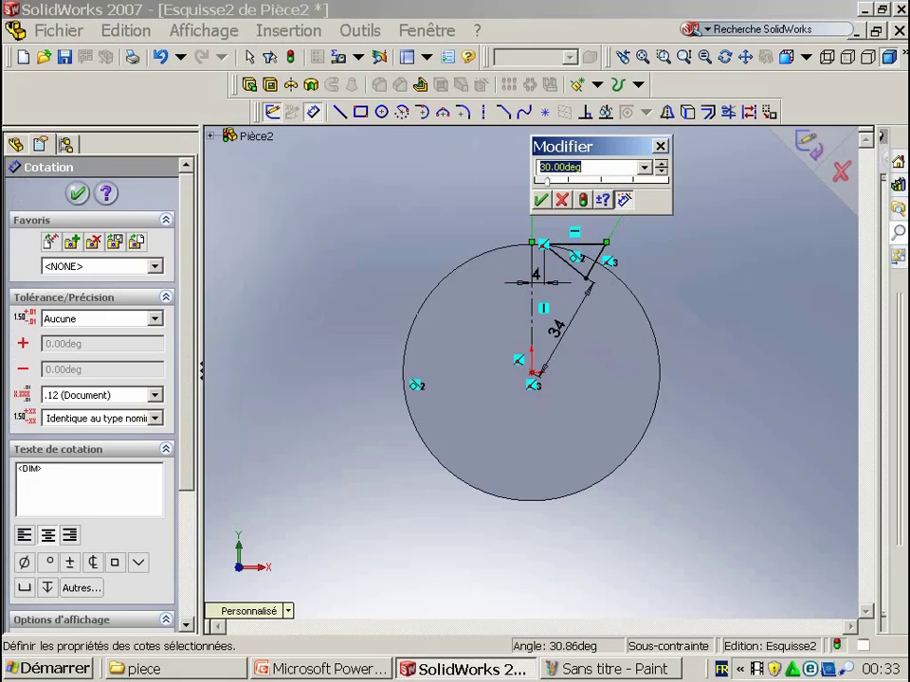
{"action": "type", "text": "360"}
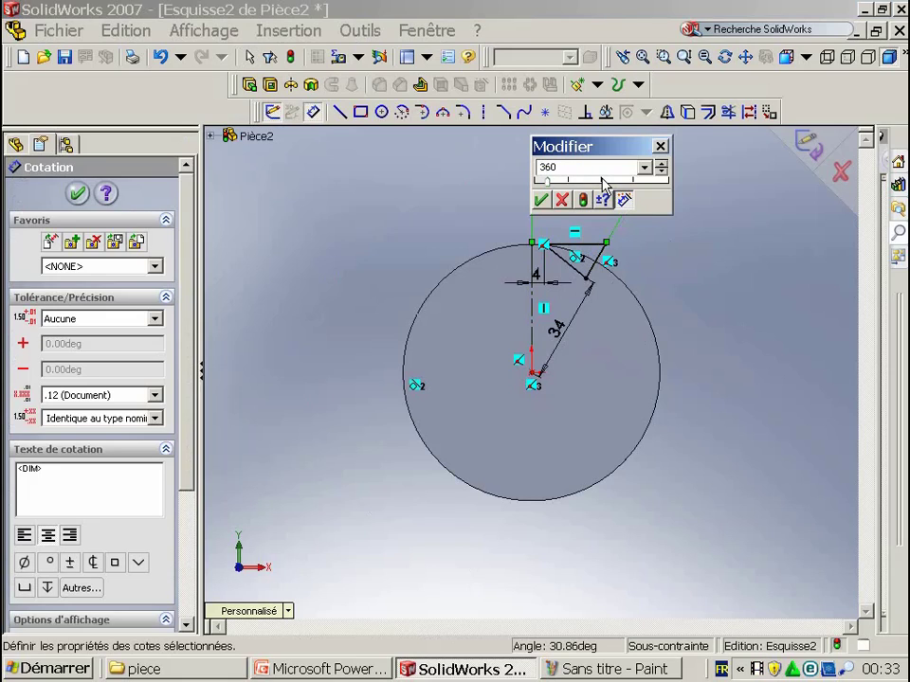
{"action": "type", "text": "14"}
{"action": "key", "text": "Return"}
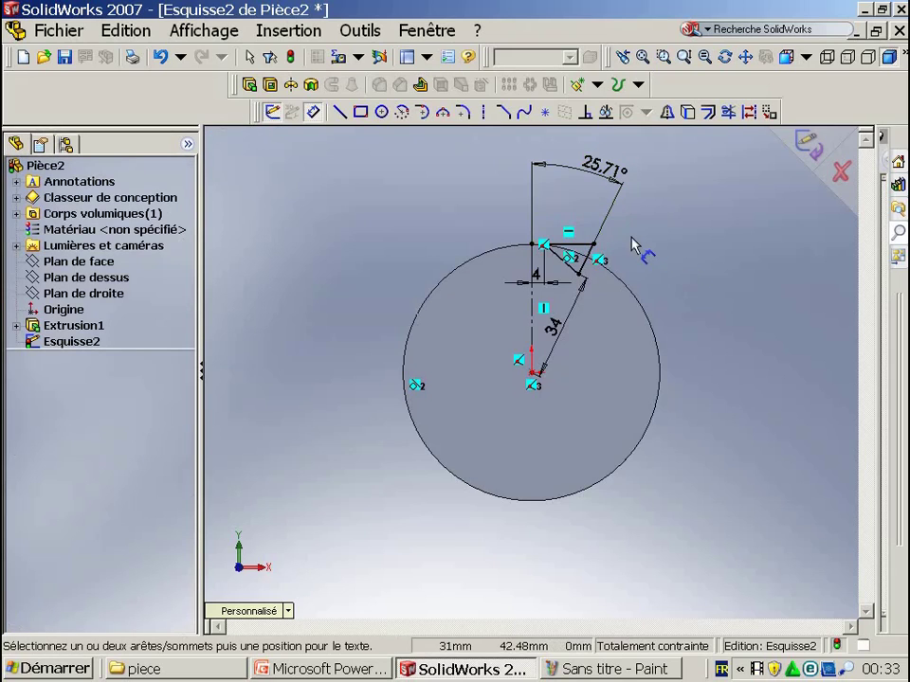
{"action": "scroll", "coordinate": [635, 242], "scroll_direction": "down", "scroll_amount": 3}
Step: Cut the tooth sketch into the disc rim as an extruded cut
{"action": "left_click", "coordinate": [270, 84]}
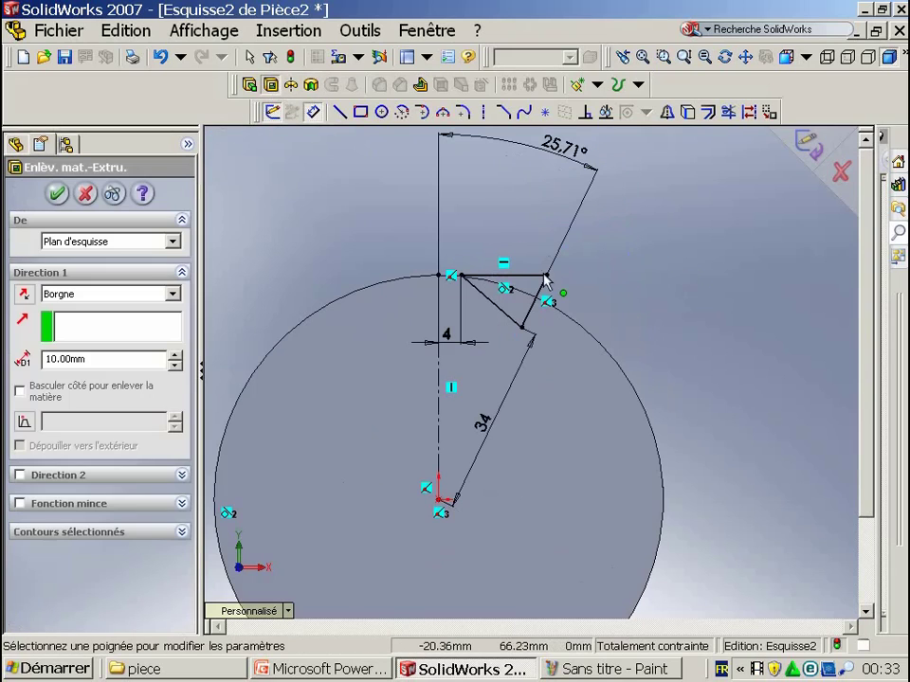
{"action": "left_click", "coordinate": [57, 194]}
{"action": "middle_click_drag", "start_coordinate": [338, 318], "coordinate": [392, 414]}
{"action": "scroll", "coordinate": [437, 392], "scroll_direction": "up", "scroll_amount": 3}
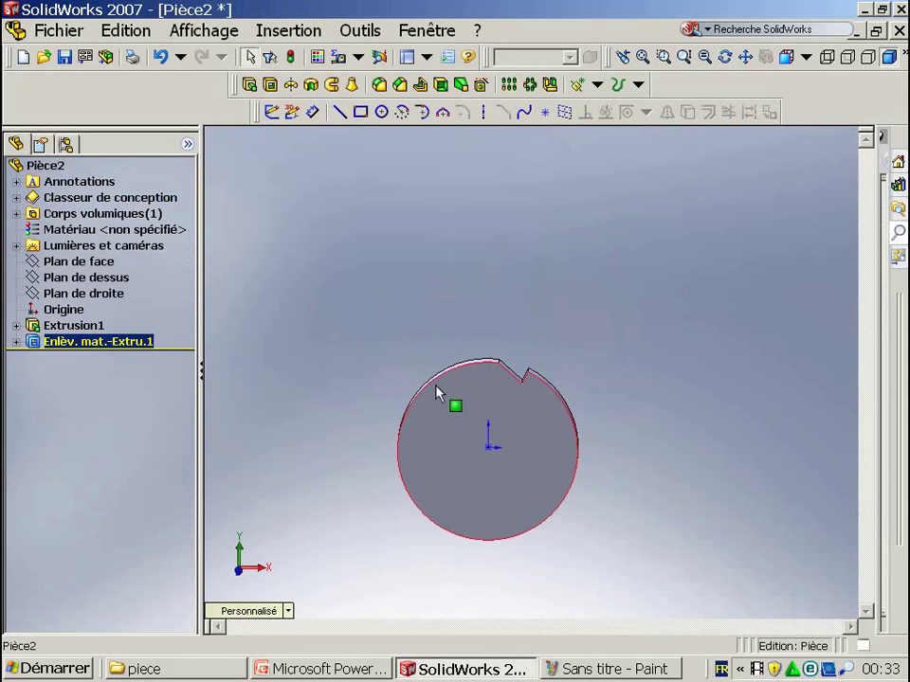
Step: Orbit and zoom for a close-up view of the notched disc face
{"action": "left_click", "coordinate": [203, 31]}
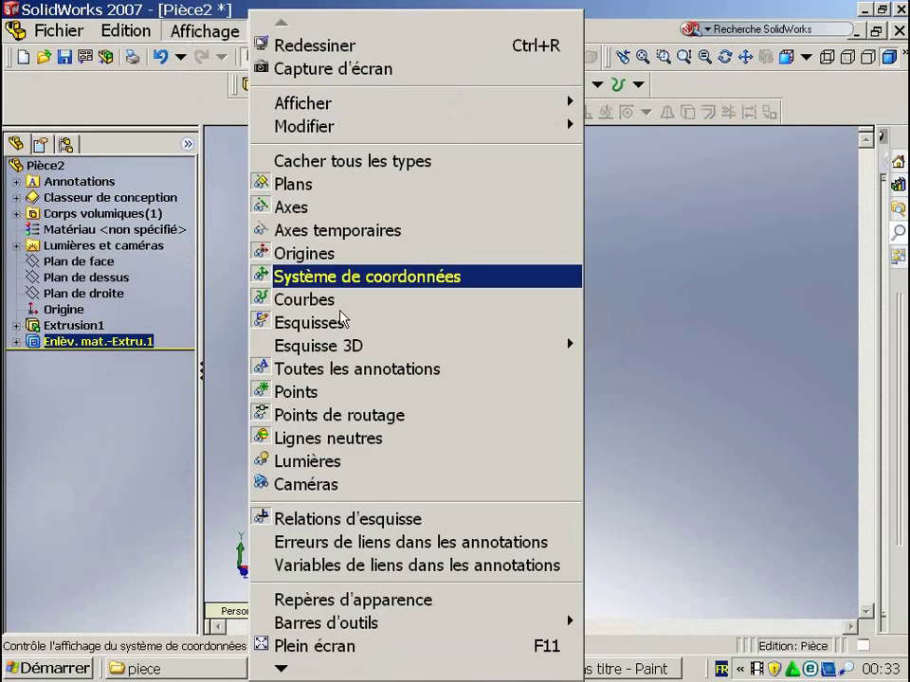
{"action": "left_click", "coordinate": [341, 236]}
{"action": "middle_click_drag", "start_coordinate": [488, 426], "coordinate": [489, 464]}
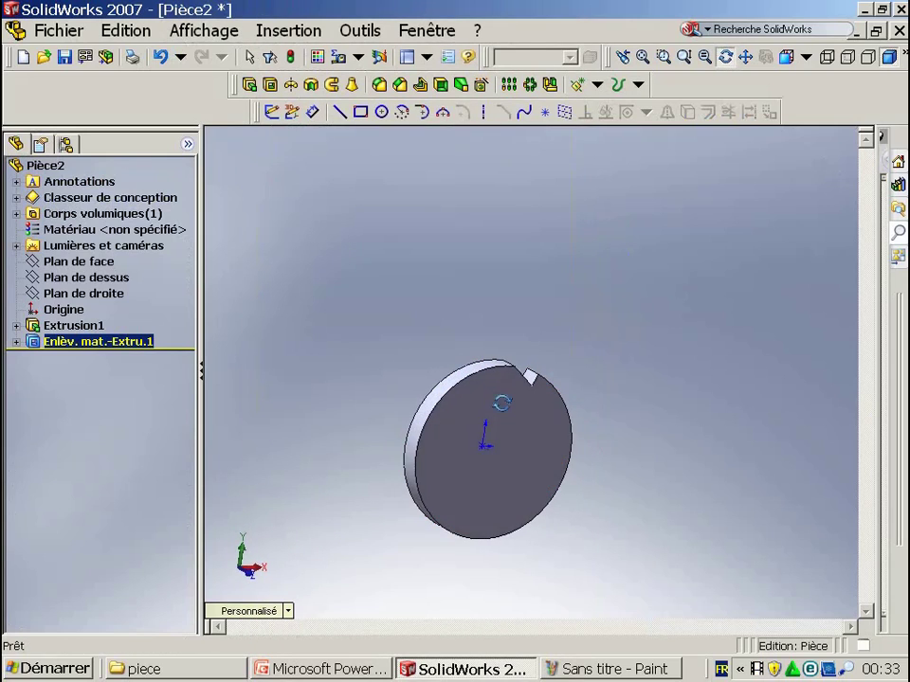
{"action": "scroll", "coordinate": [504, 449], "scroll_direction": "down", "scroll_amount": 3}
{"action": "scroll", "coordinate": [506, 452], "scroll_direction": "down", "scroll_amount": 3}
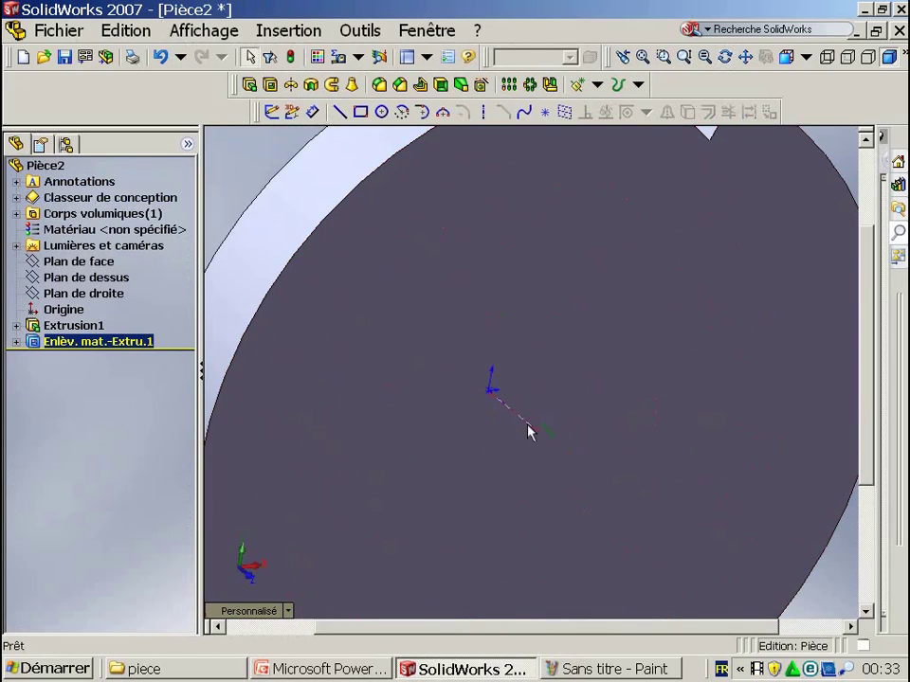
{"action": "scroll", "coordinate": [529, 433], "scroll_direction": "up", "scroll_amount": 5}
Step: Start a circular pattern of the notch cut around the disc's central axis Axe<1>
{"action": "left_click", "coordinate": [529, 85]}
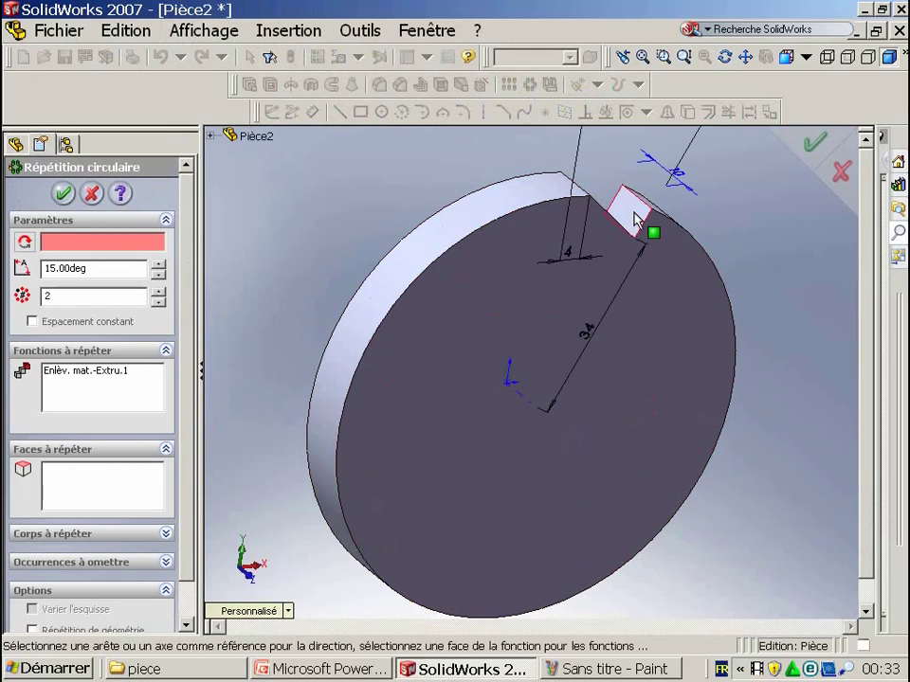
{"action": "left_click", "coordinate": [83, 405]}
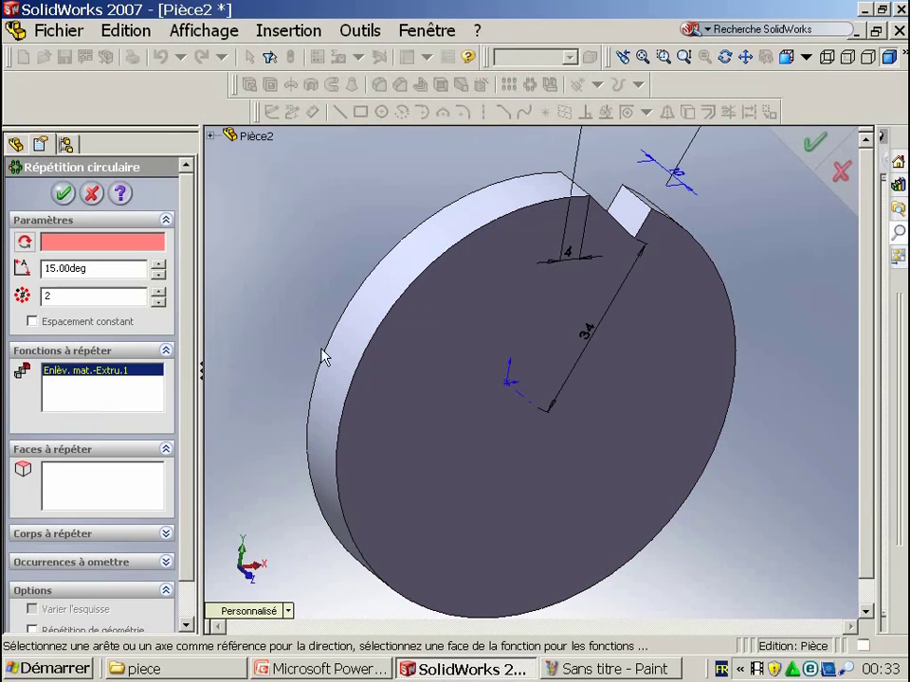
{"action": "middle_click_drag", "start_coordinate": [322, 356], "coordinate": [463, 318]}
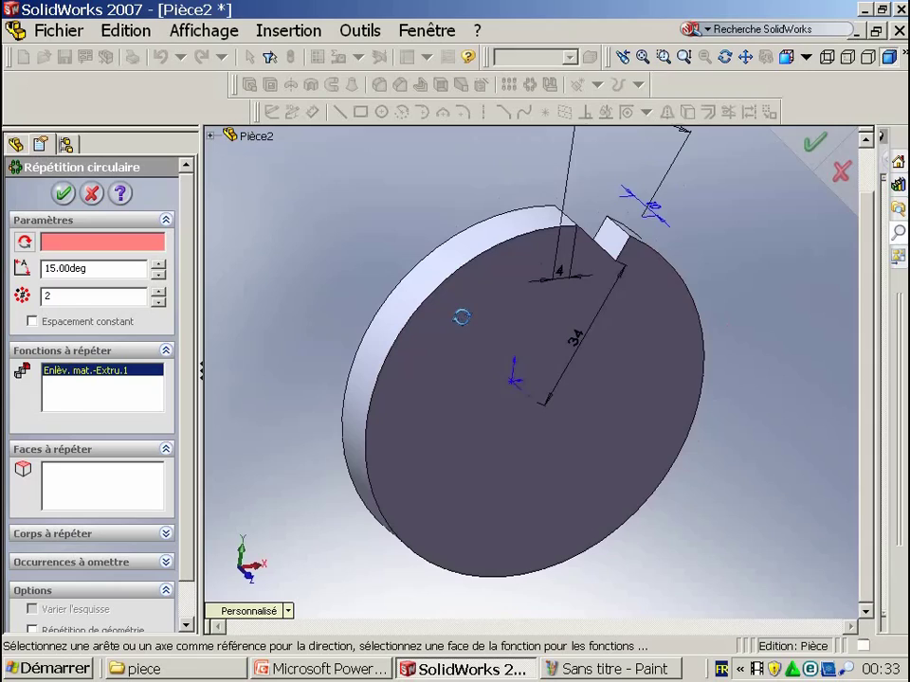
{"action": "left_click", "coordinate": [529, 402]}
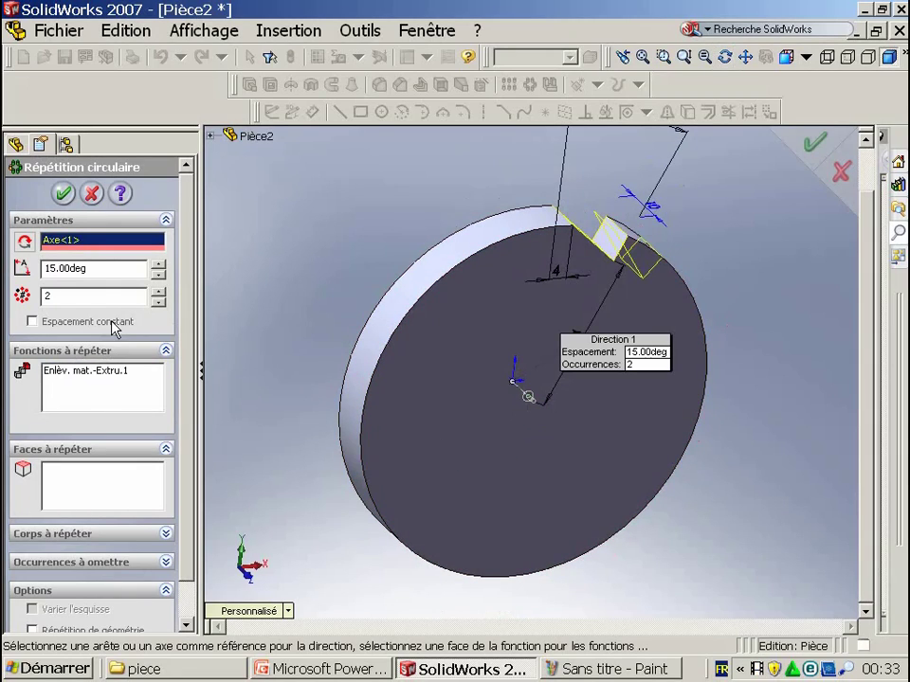
Step: Set the pattern to 14 occurrences at 360/14 spacing and confirm it
{"action": "double_click", "coordinate": [106, 268]}
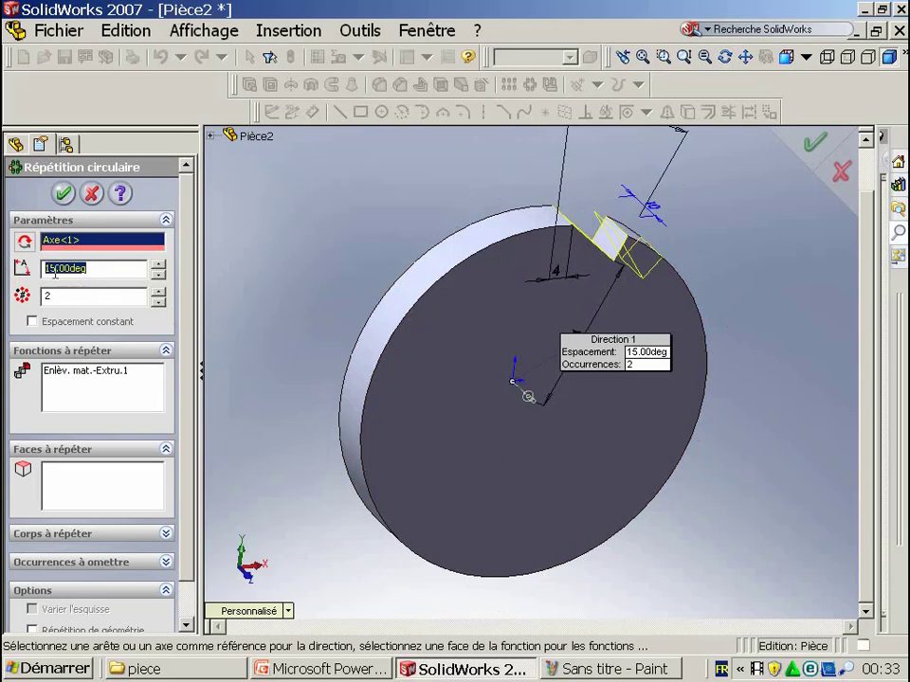
{"action": "type", "text": "25.71"}
{"action": "left_click", "coordinate": [68, 297]}
{"action": "type", "text": "14"}
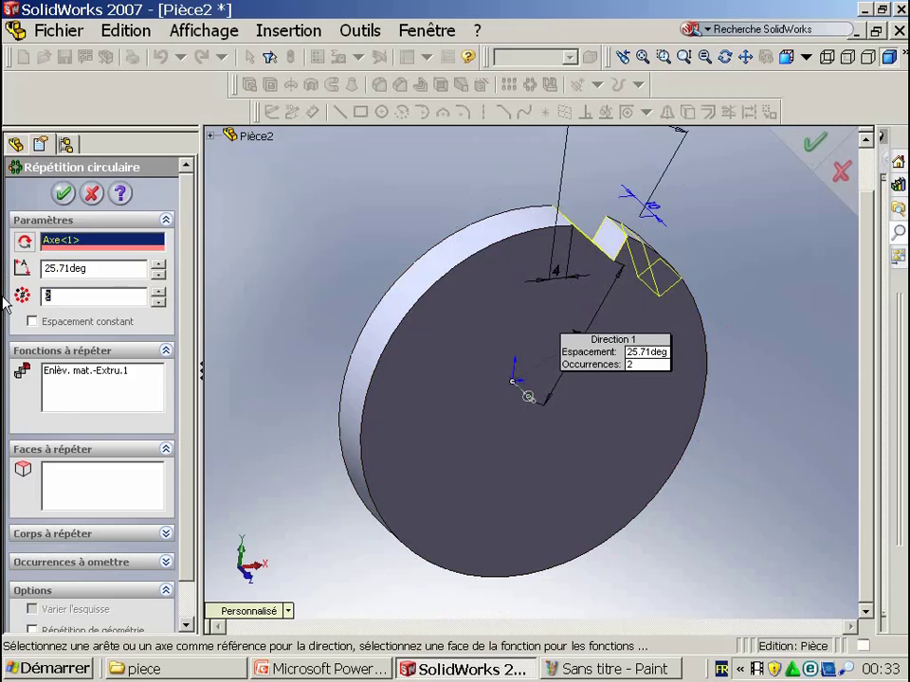
{"action": "left_click", "coordinate": [103, 269]}
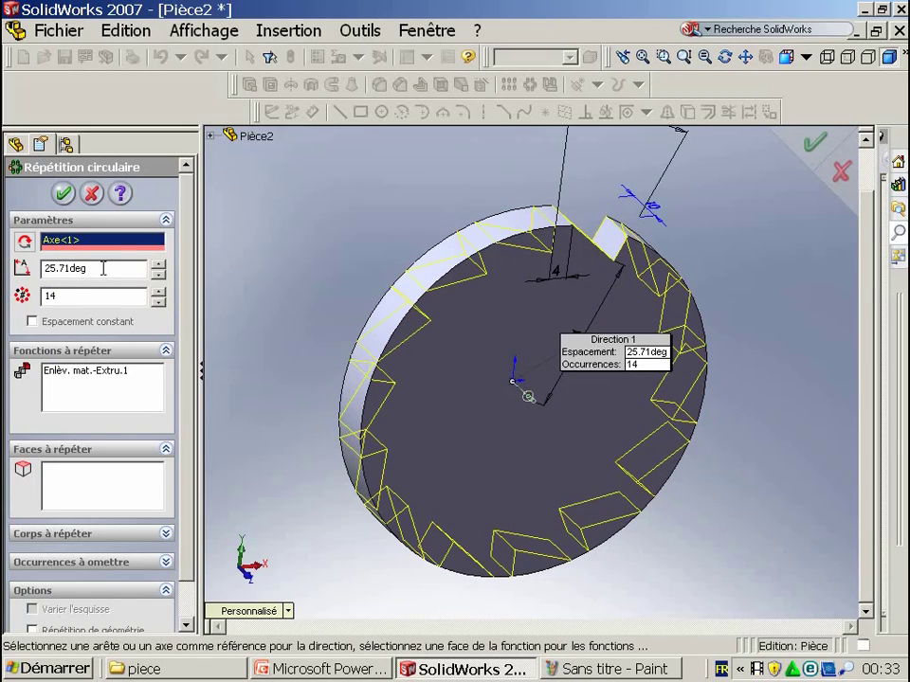
{"action": "key", "text": "shift+Home"}
{"action": "type", "text": "36"}
{"action": "left_click", "coordinate": [84, 294]}
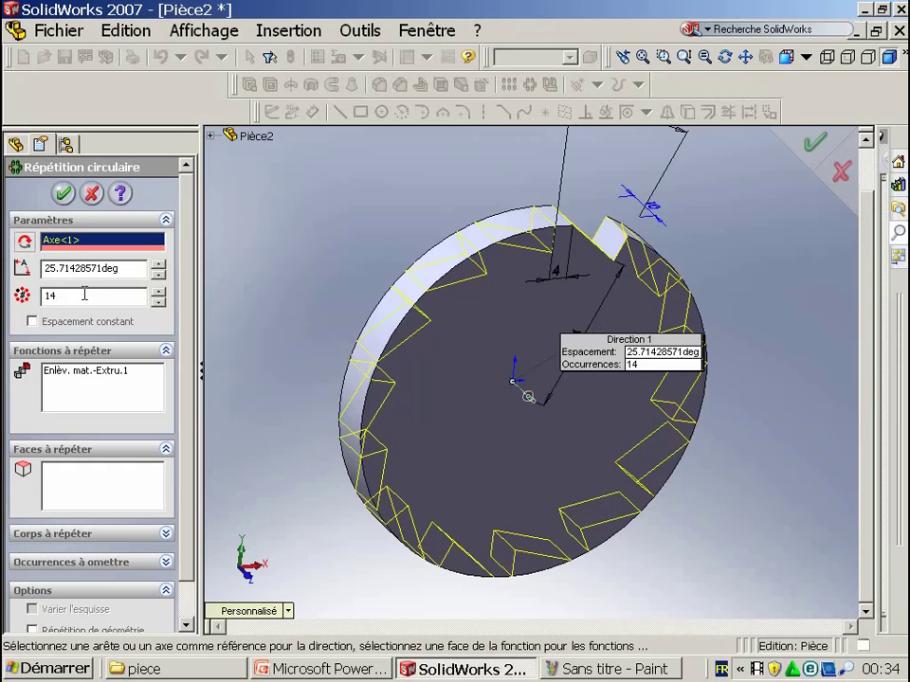
{"action": "key", "text": "ctrl+1"}
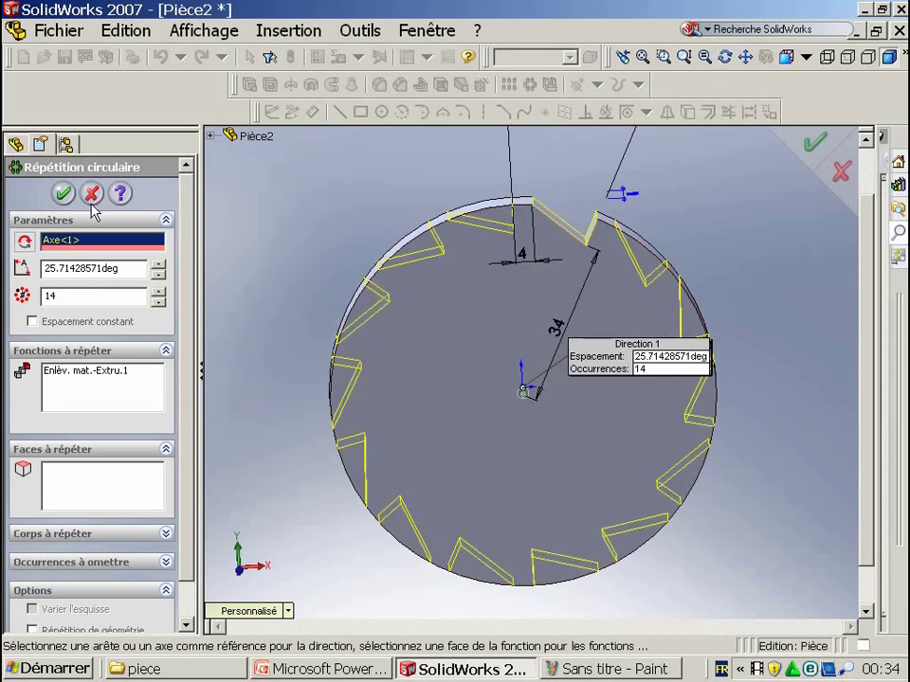
{"action": "left_click", "coordinate": [63, 193]}
{"action": "mouse_move", "coordinate": [457, 376]}
{"action": "middle_mouse_down"}
{"action": "mouse_move", "coordinate": [479, 266]}
{"action": "mouse_move", "coordinate": [532, 325]}
{"action": "middle_mouse_up"}
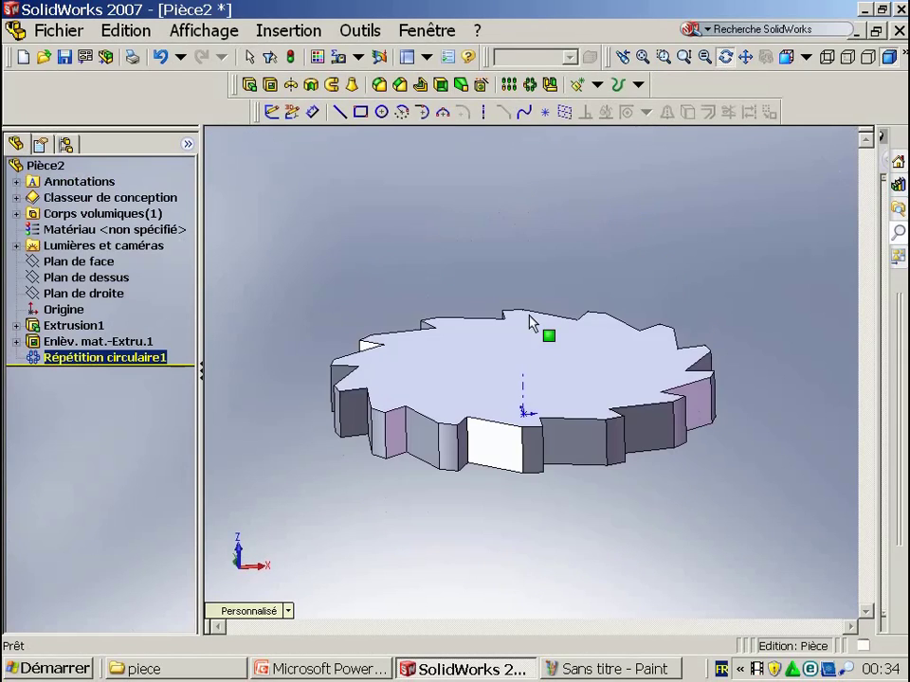
Step: Sketch a circle centred on the origin on the gear's top face, viewed normal to it
{"action": "left_click", "coordinate": [617, 359]}
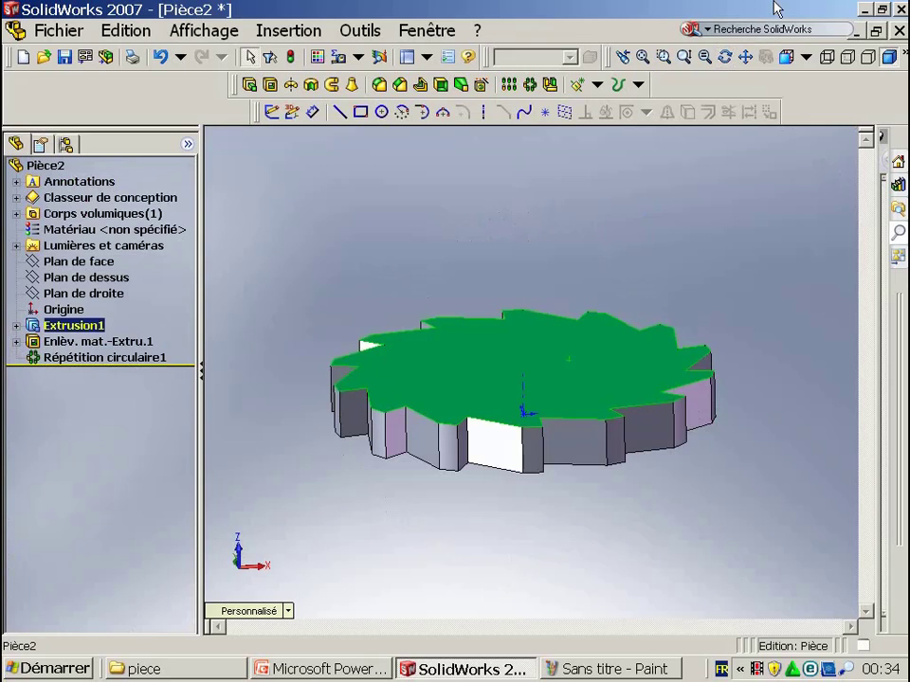
{"action": "left_click", "coordinate": [805, 58]}
{"action": "key", "text": "ctrl+8"}
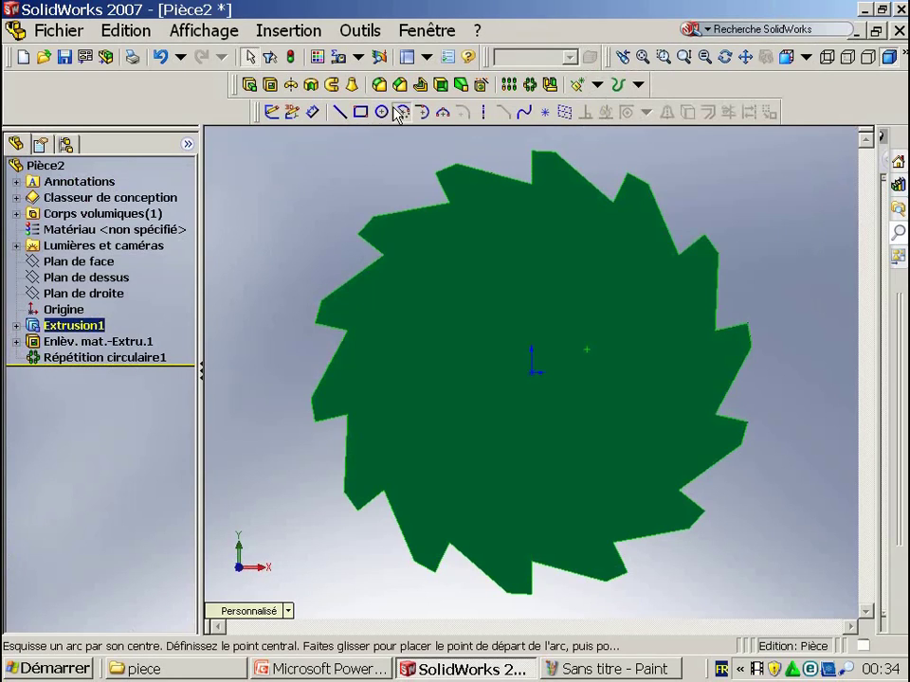
{"action": "left_click", "coordinate": [380, 113]}
{"action": "left_click", "coordinate": [380, 113]}
{"action": "left_click", "coordinate": [532, 374]}
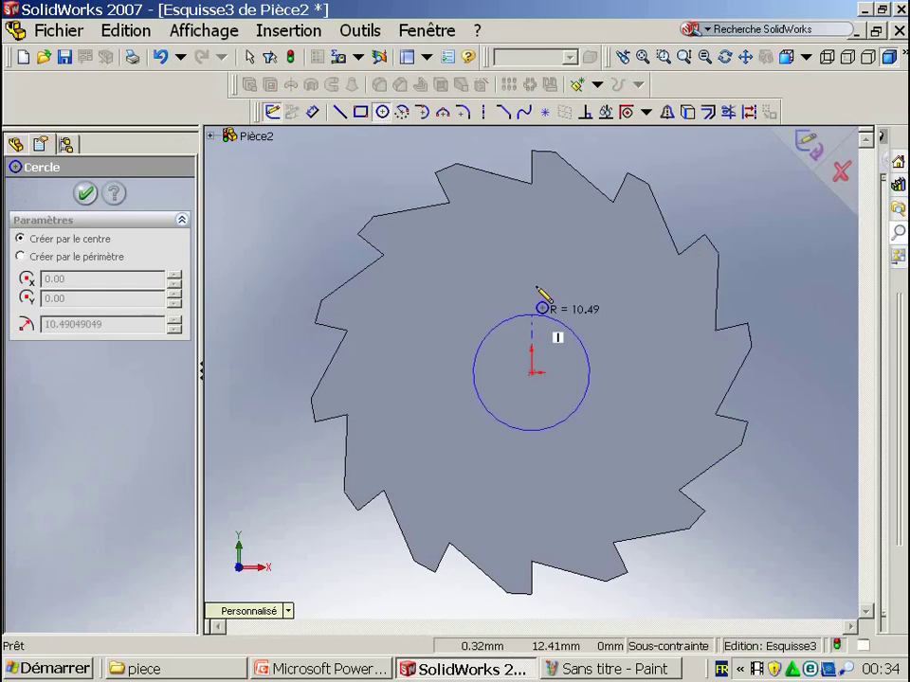
{"action": "left_click", "coordinate": [525, 286]}
Step: Check the reference drawing slide in PowerPoint, then return to the gear sketch
{"action": "left_click", "coordinate": [314, 113]}
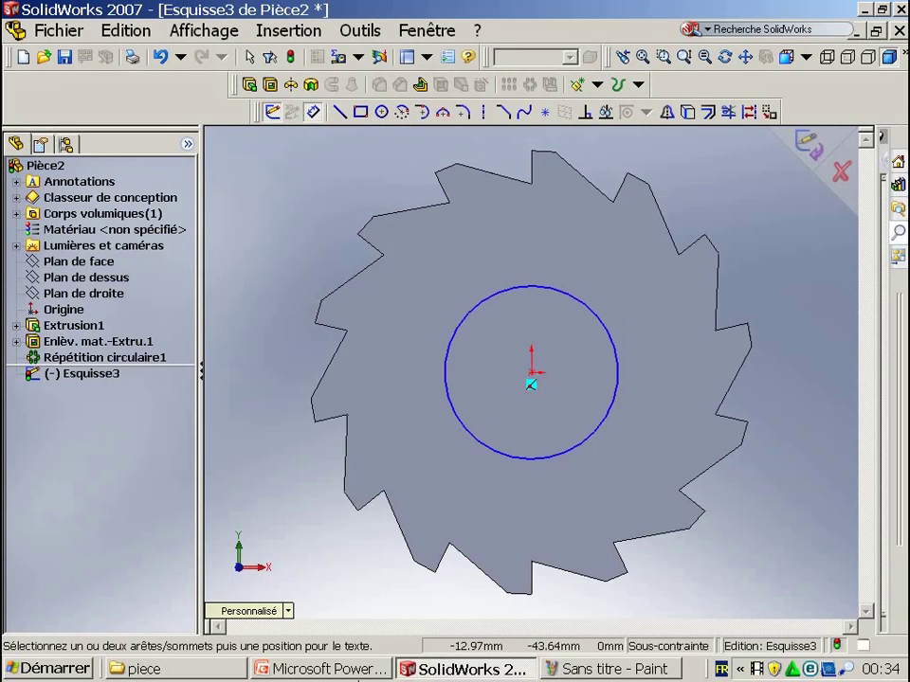
{"action": "left_click", "coordinate": [357, 675]}
{"action": "scroll", "coordinate": [523, 529], "scroll_direction": "up", "scroll_amount": 1}
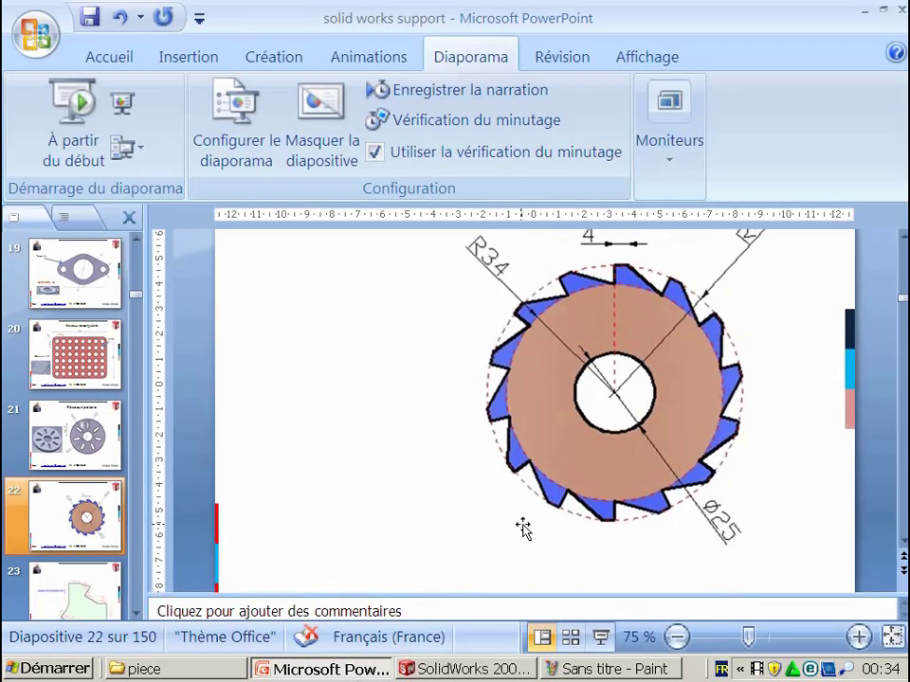
{"action": "scroll", "coordinate": [523, 529], "scroll_direction": "up", "scroll_amount": 1}
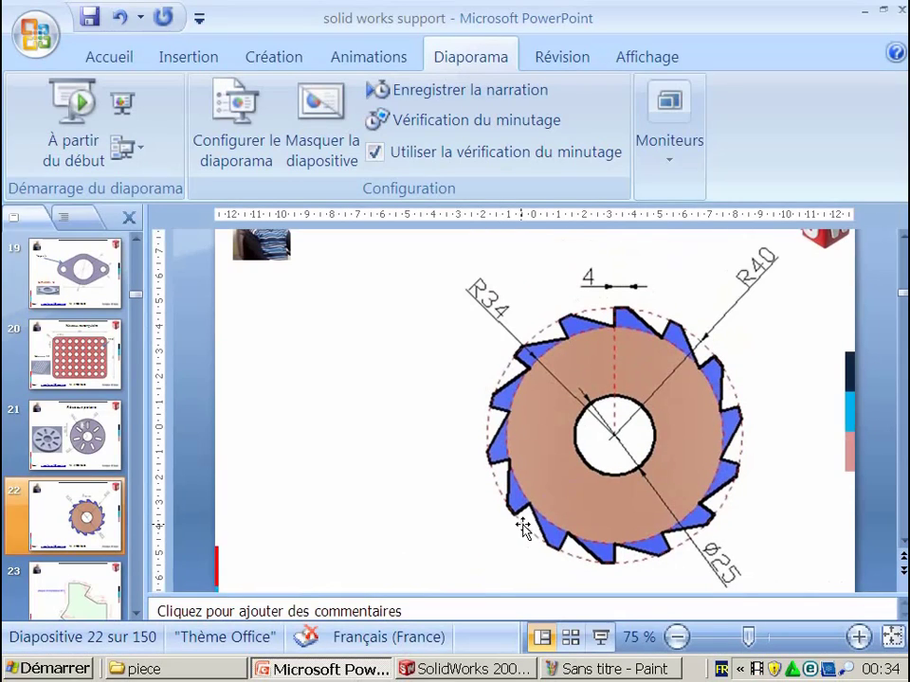
{"action": "left_click", "coordinate": [465, 669]}
Step: Dimension the bore circle to 25 mm diameter
{"action": "left_click", "coordinate": [616, 371]}
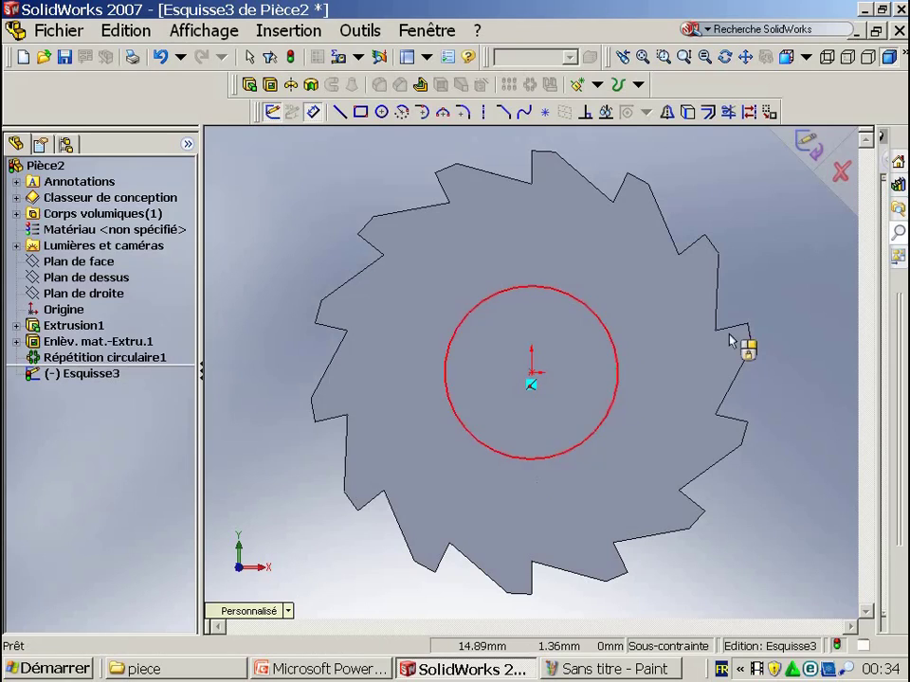
{"action": "left_click", "coordinate": [788, 300]}
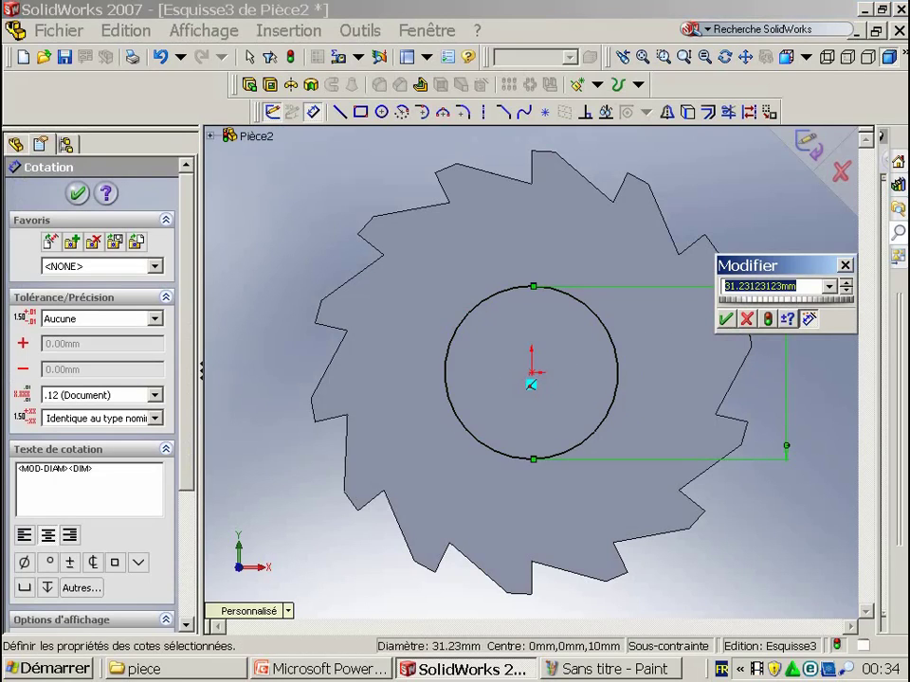
{"action": "key", "text": "Return"}
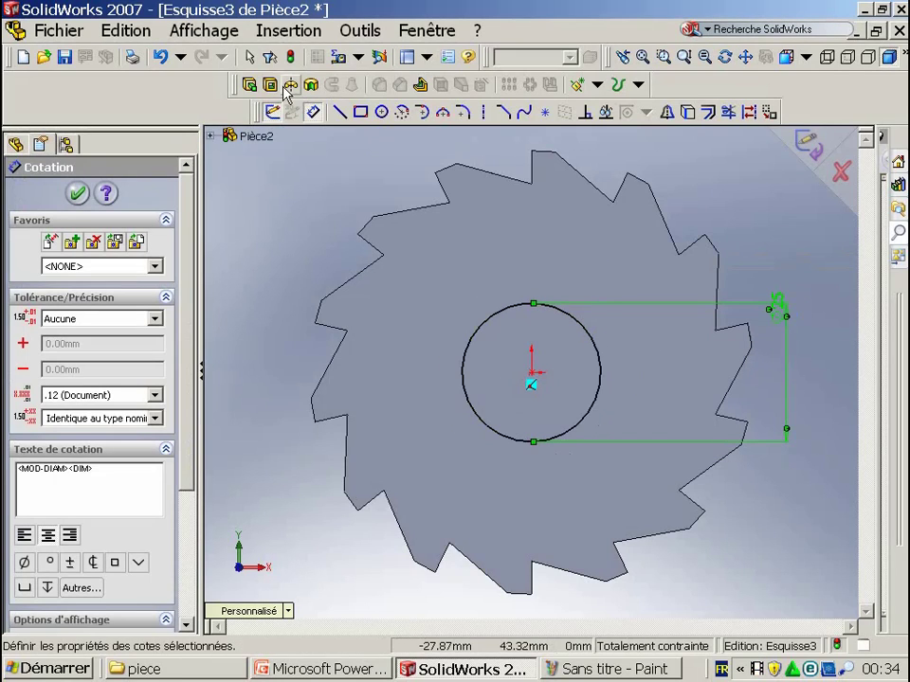
Step: Cut the circle through the gear to form the central bore
{"action": "left_click", "coordinate": [290, 86]}
{"action": "mouse_move", "coordinate": [654, 316]}
{"action": "middle_mouse_down"}
{"action": "mouse_move", "coordinate": [645, 341]}
{"action": "mouse_move", "coordinate": [4, 190]}
{"action": "middle_mouse_up"}
{"action": "left_click", "coordinate": [54, 195]}
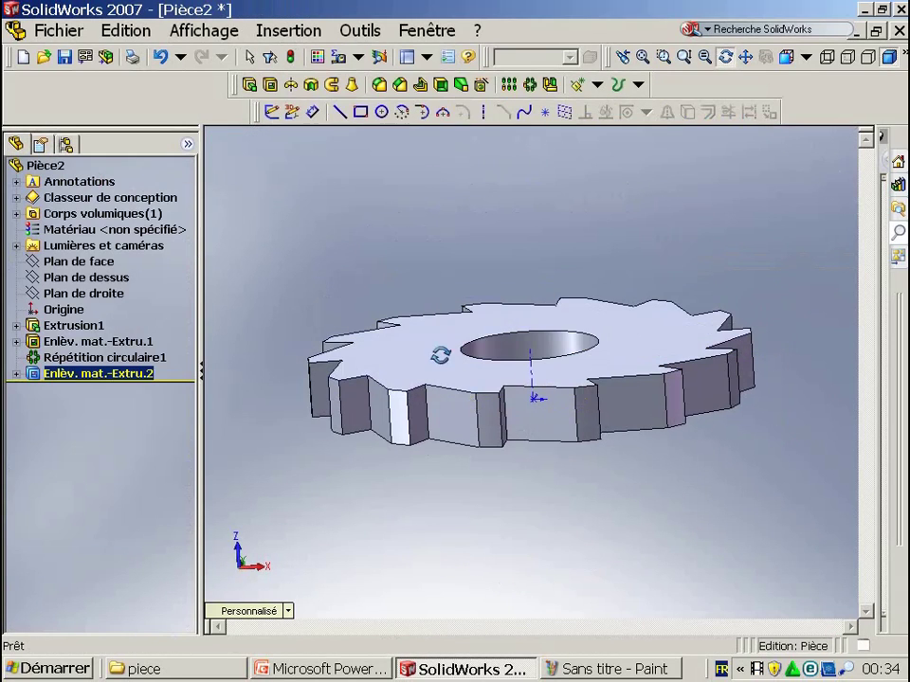
{"action": "mouse_move", "coordinate": [440, 356]}
{"action": "middle_mouse_down"}
{"action": "mouse_move", "coordinate": [571, 433]}
{"action": "mouse_move", "coordinate": [439, 300]}
{"action": "mouse_move", "coordinate": [481, 378]}
{"action": "mouse_move", "coordinate": [599, 372]}
{"action": "mouse_move", "coordinate": [609, 335]}
{"action": "mouse_move", "coordinate": [583, 327]}
{"action": "mouse_move", "coordinate": [595, 327]}
{"action": "middle_mouse_up"}
{"action": "scroll", "coordinate": [548, 365], "scroll_direction": "down", "scroll_amount": 4}
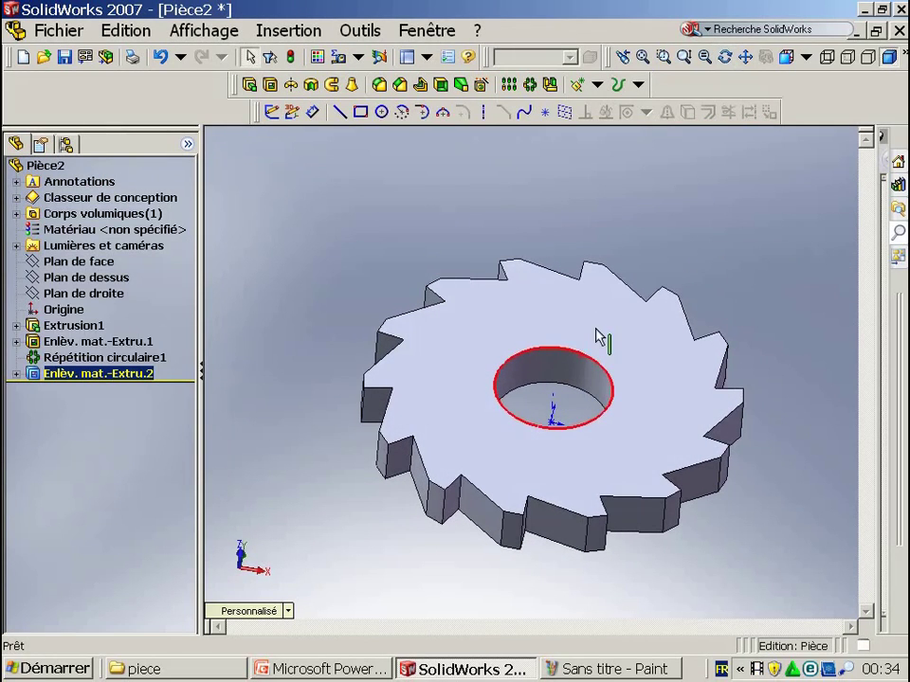